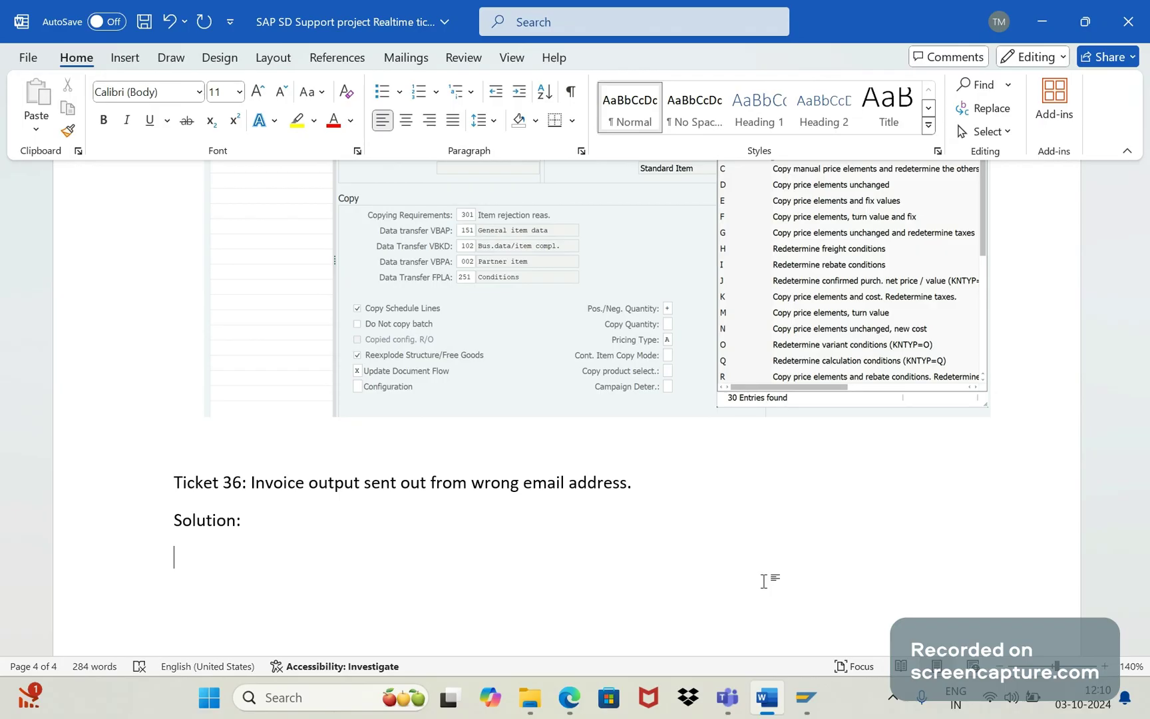
Switch to SAP Logon and log on to the S/4 HANA system, entering the user name and the account password
left_click(805, 698)
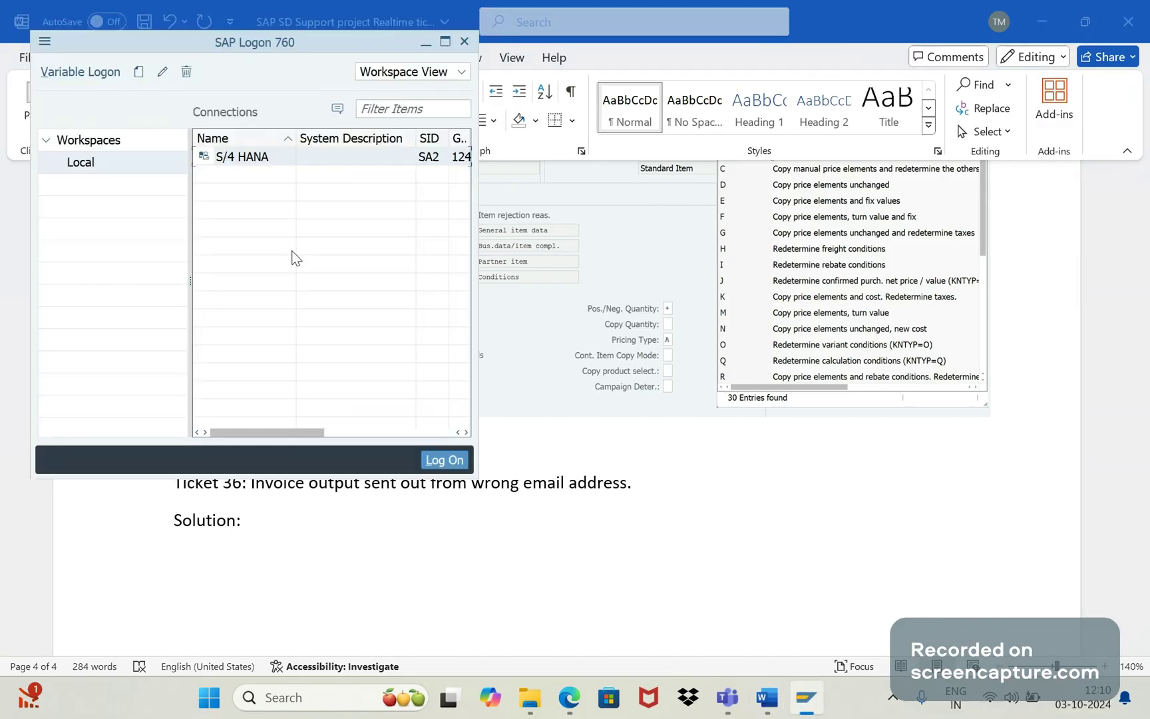
double_click(243, 157)
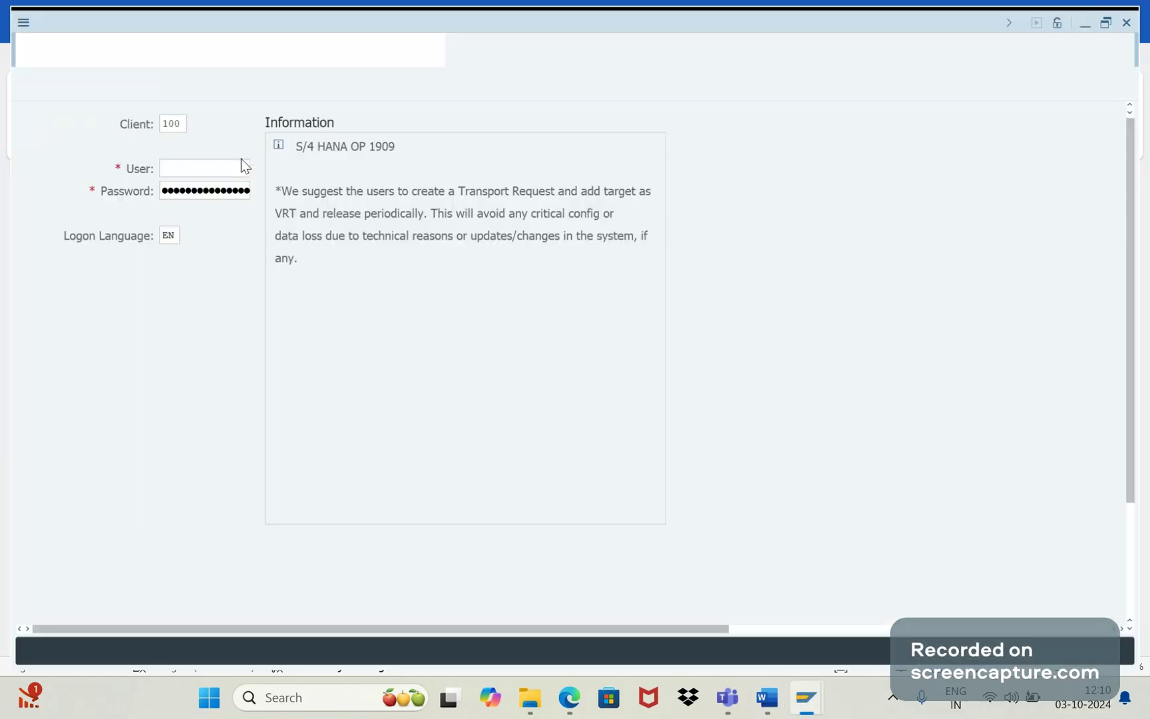
type("thiru")
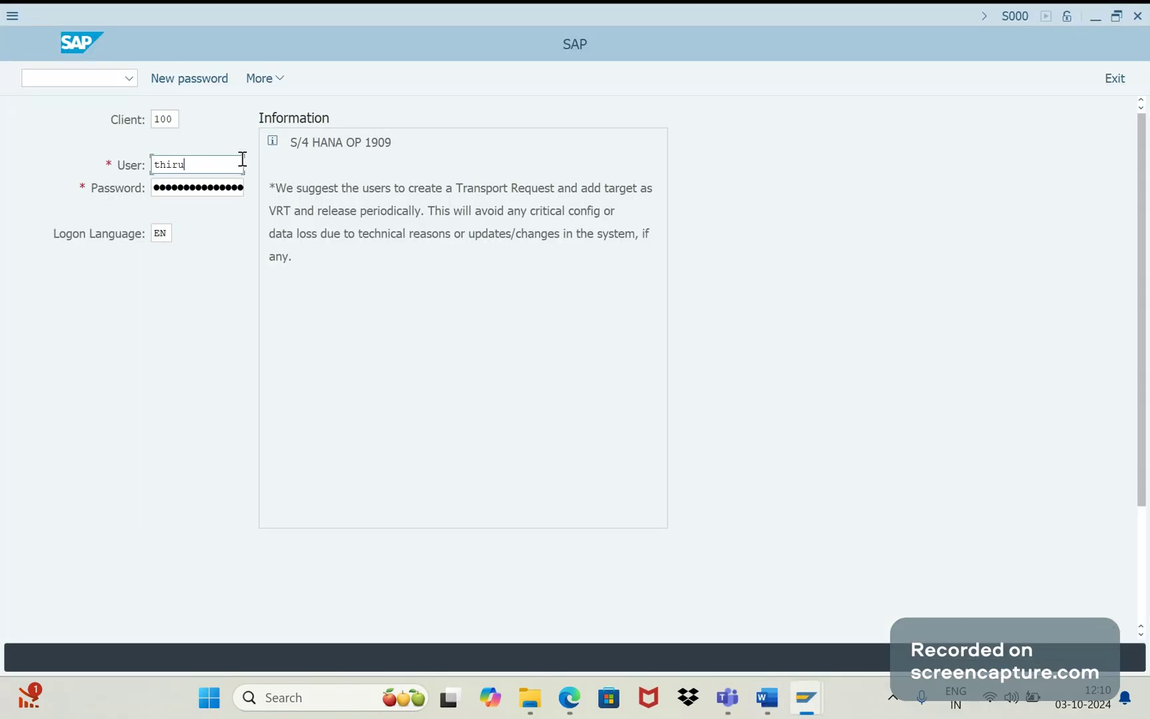
key("Tab")
type("******")
key("Return")
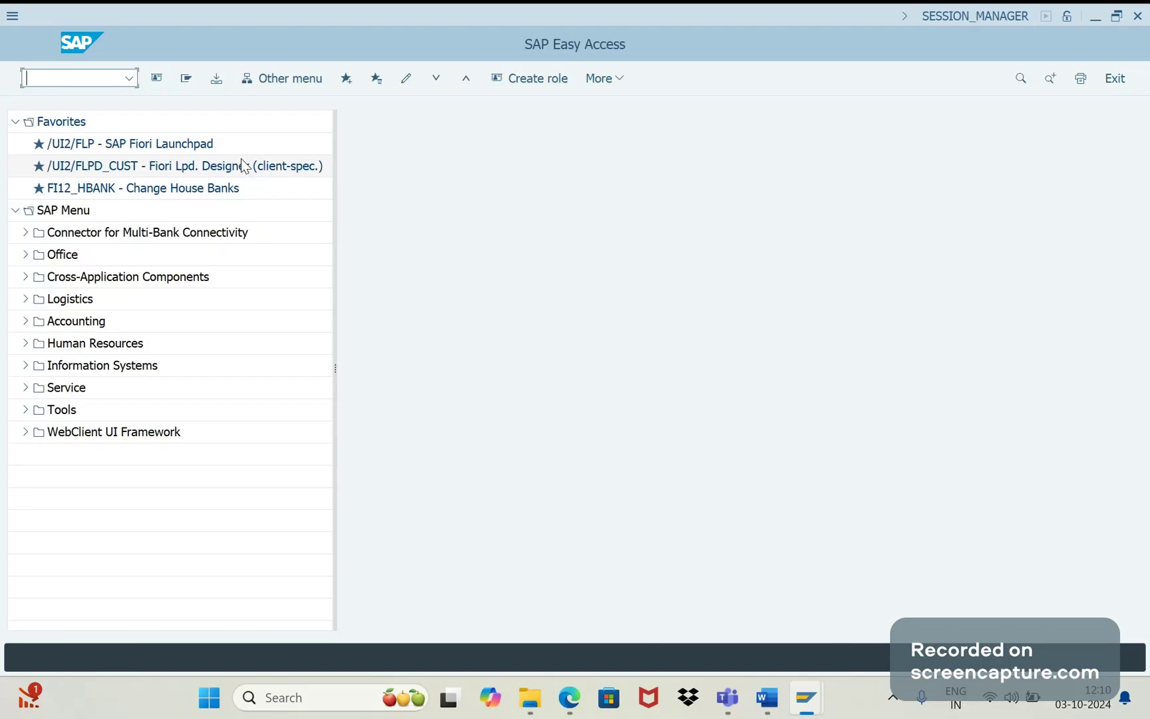
Run transaction NACE and display the output types for application V3 (Billing)
type("/n")
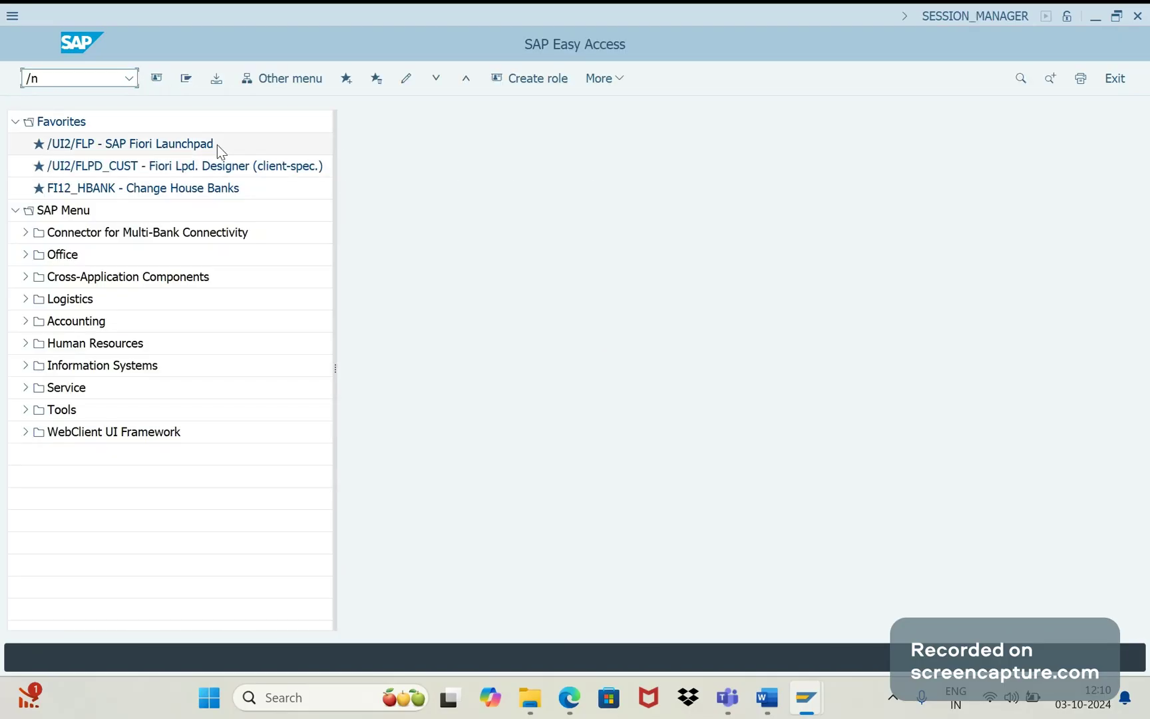
type("nace")
key("Return")
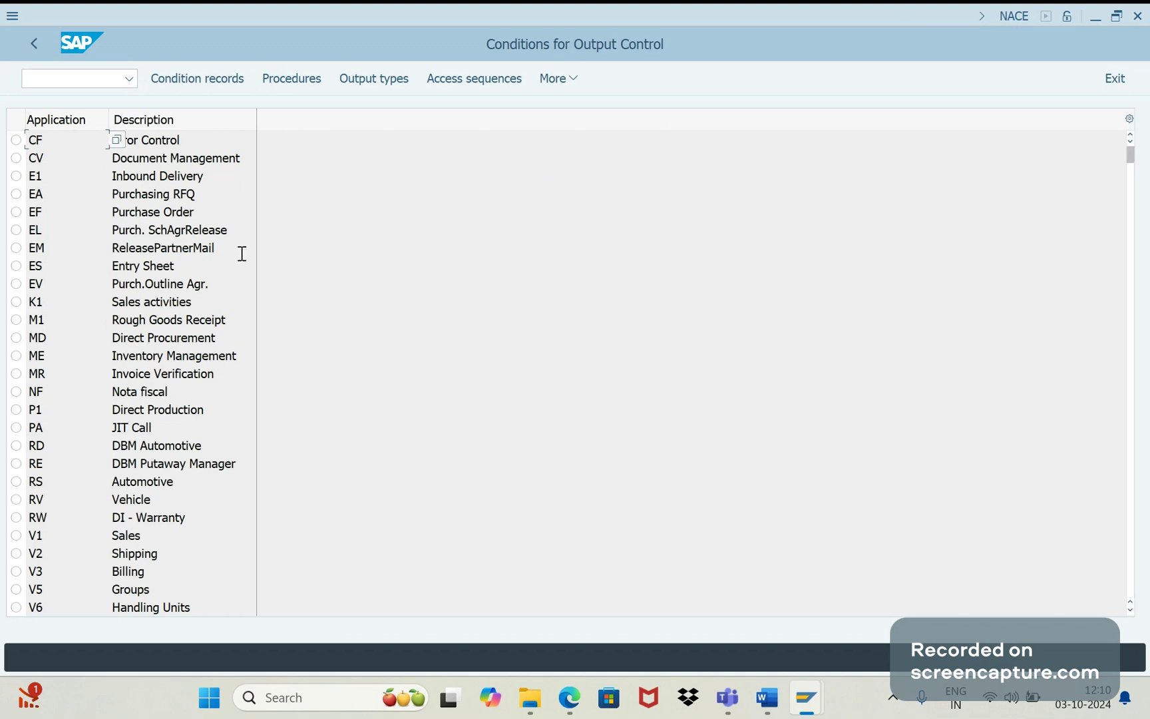
left_click(62, 574)
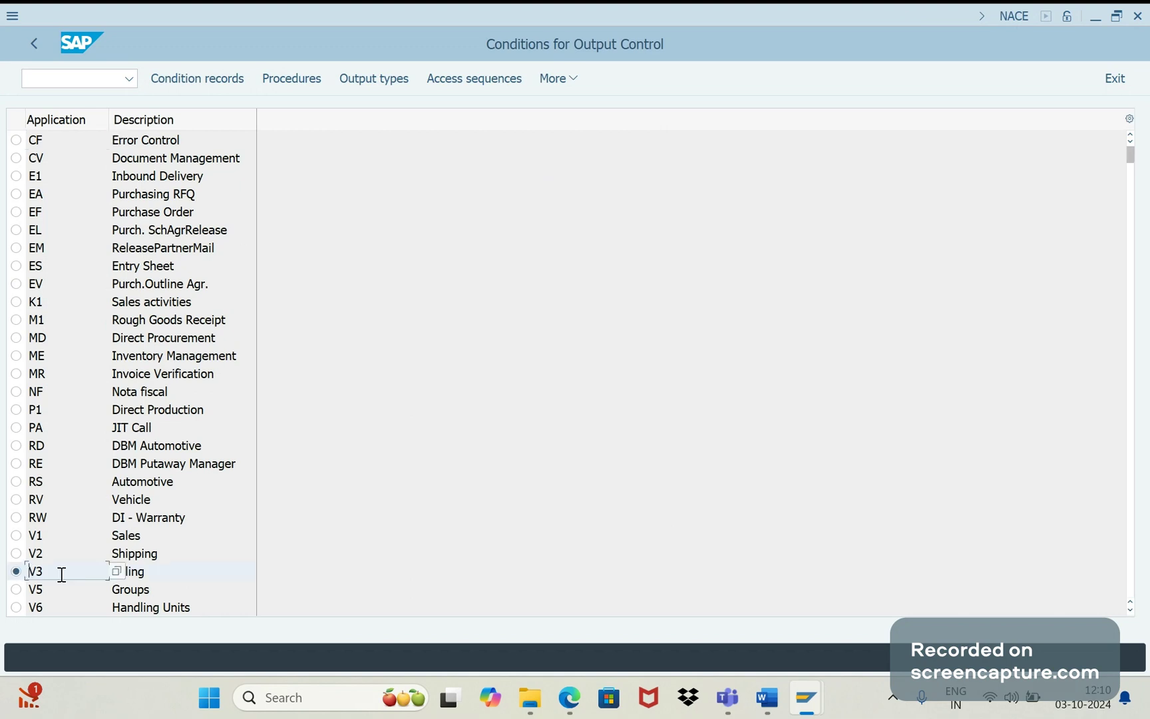
left_click(355, 85)
left_click(12, 19)
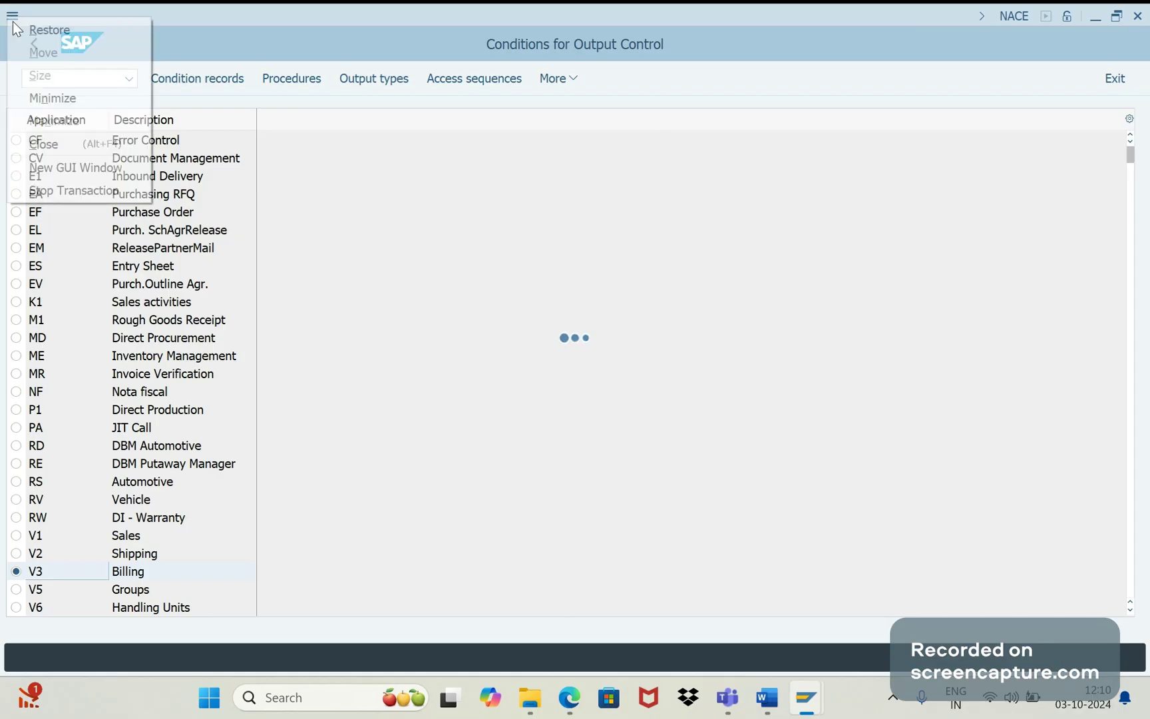
left_click(197, 136)
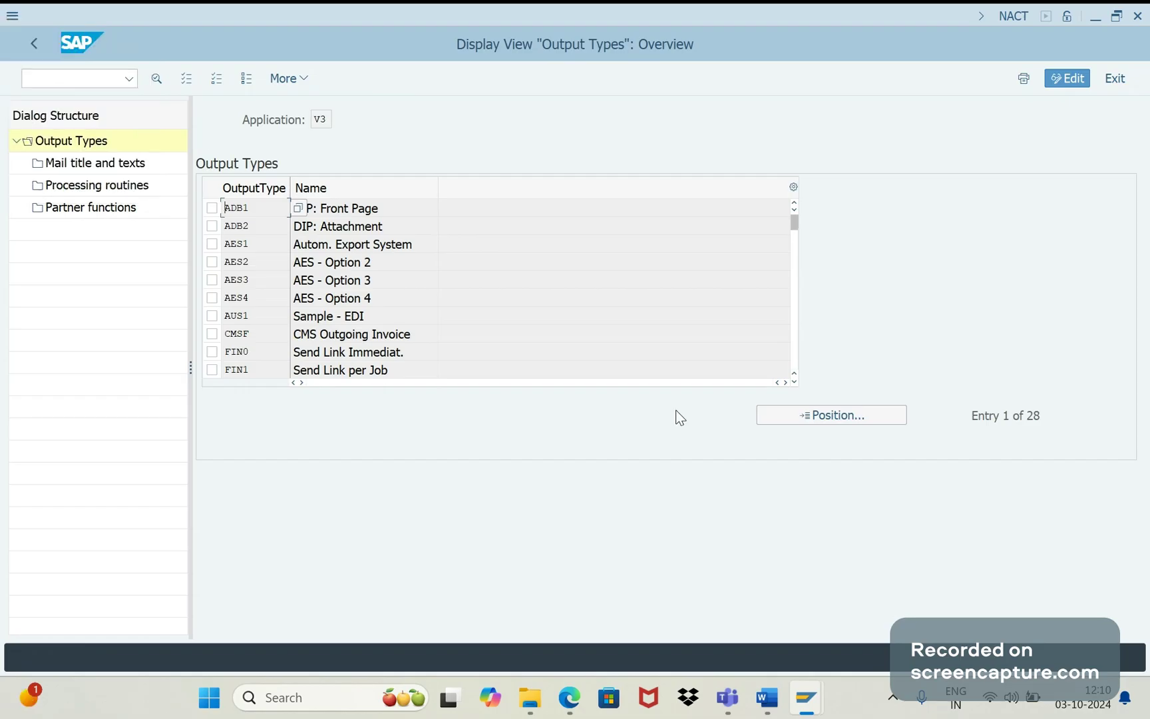
Display the processing routines of output type AES4 and highlight the Processing 1 program name
left_click(236, 299)
left_click(211, 299)
double_click(91, 193)
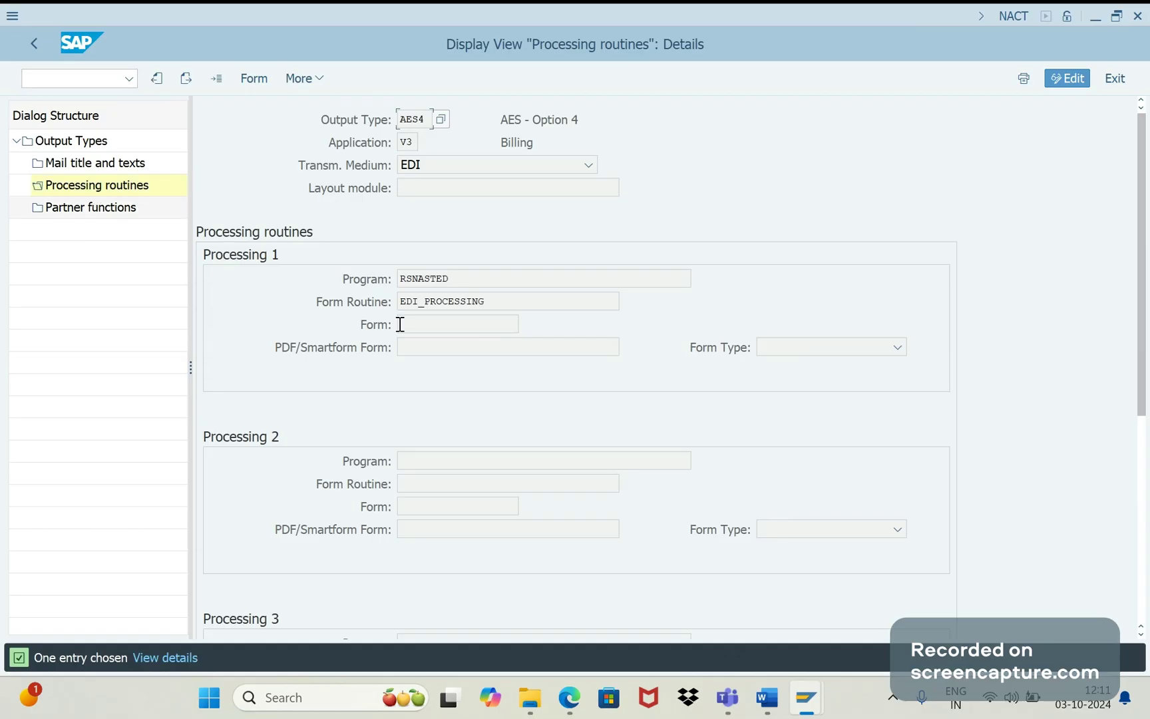
double_click(462, 284)
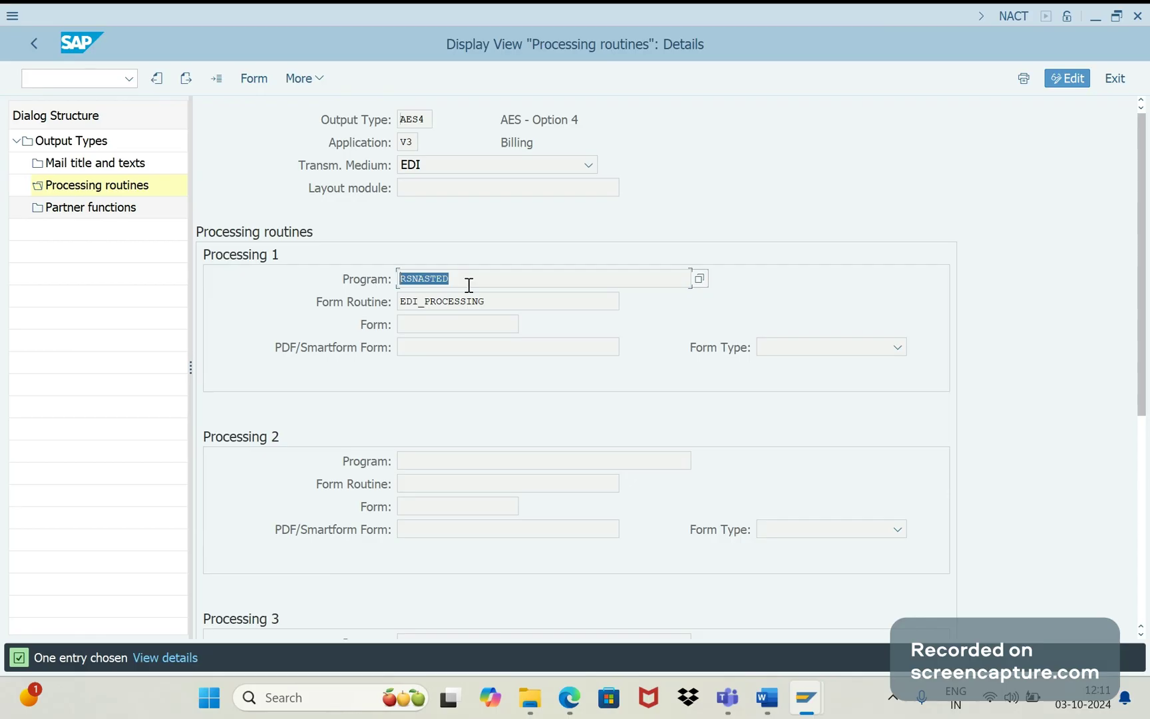
Open transaction SE16N in a new session and load table TNAPR
left_click(38, 81)
type("/ose1")
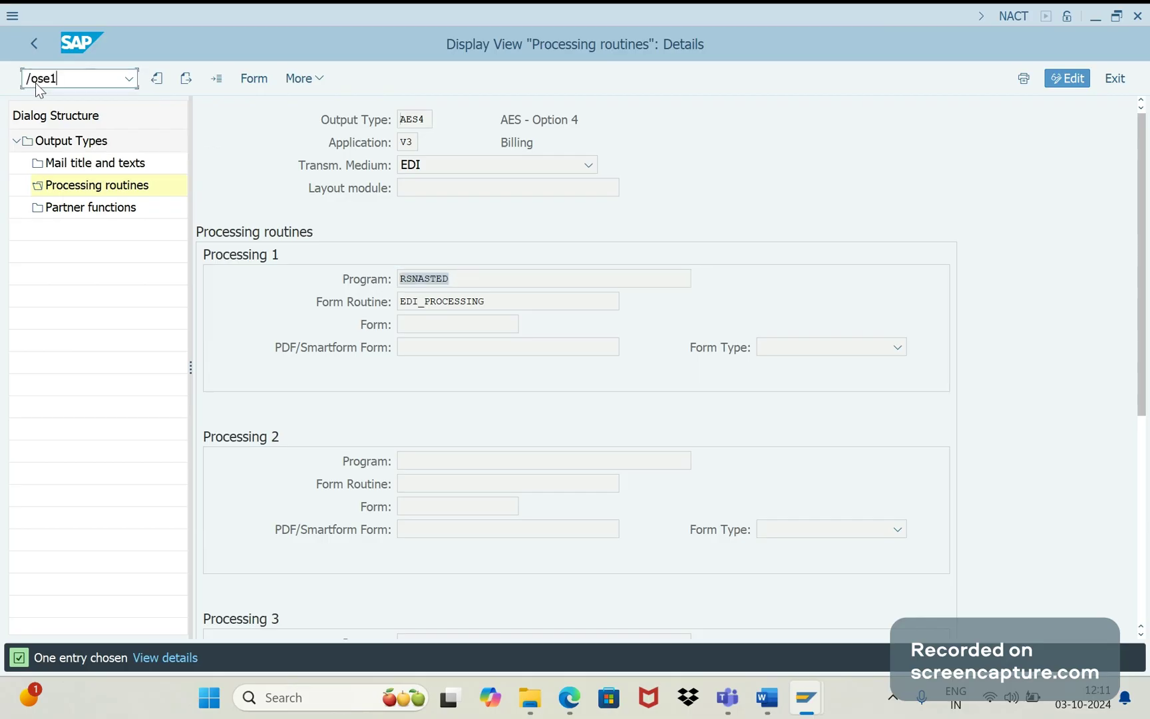
key("Return")
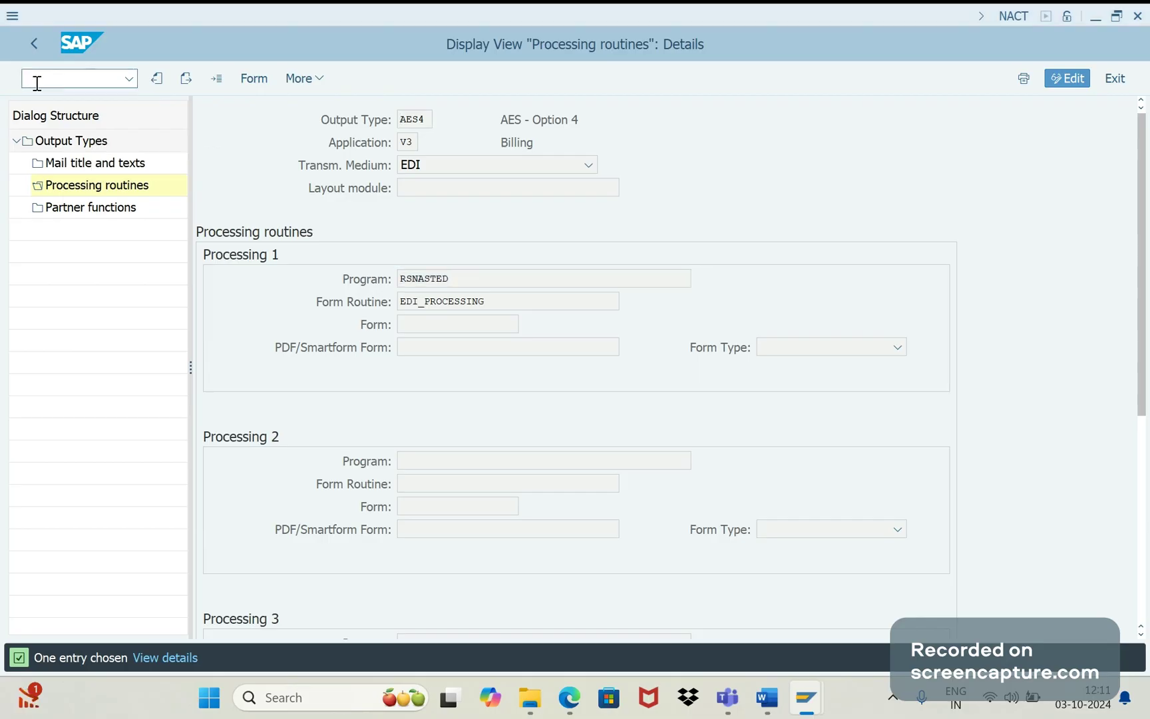
type("TNAPR")
key("Return")
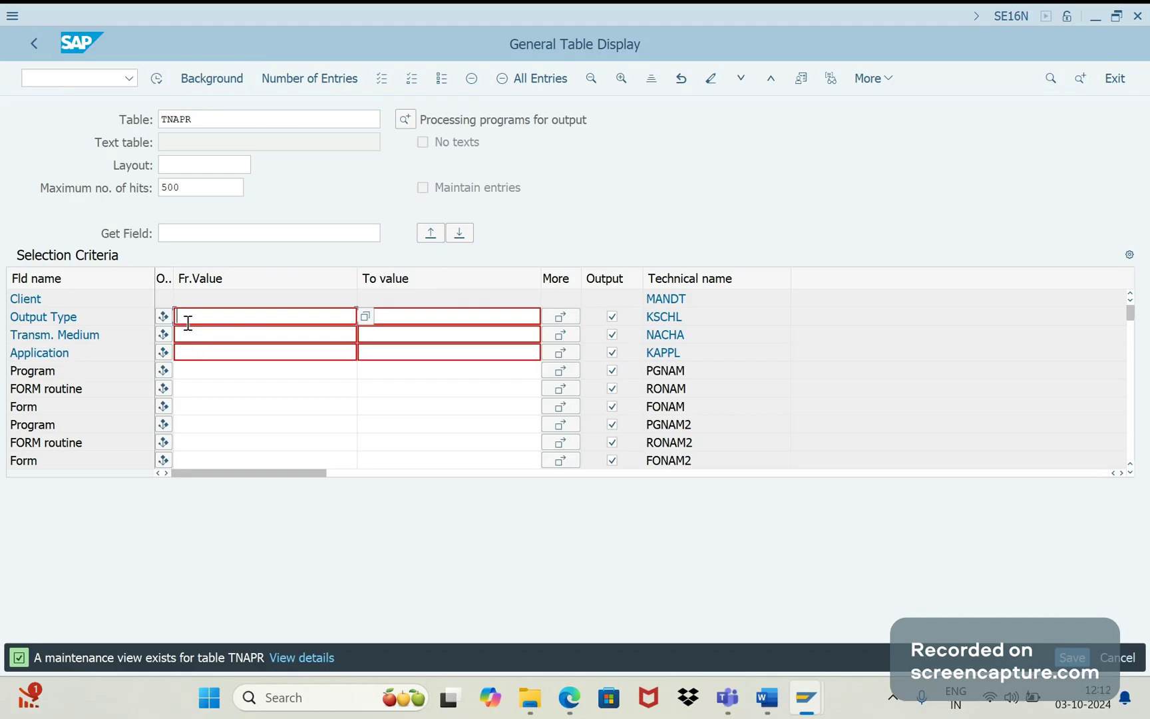
Display the TNAPR entries for application V3, dismissing the variant prompt
left_click(185, 350)
left_click(185, 349)
type("V3")
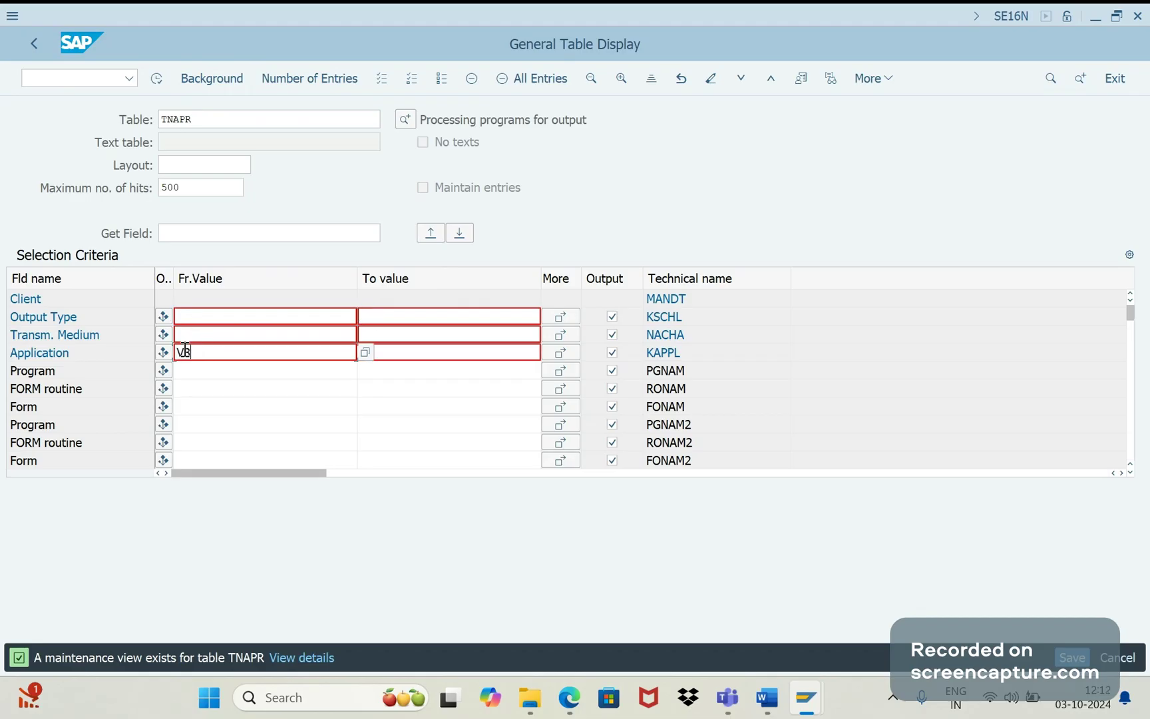
key("F8")
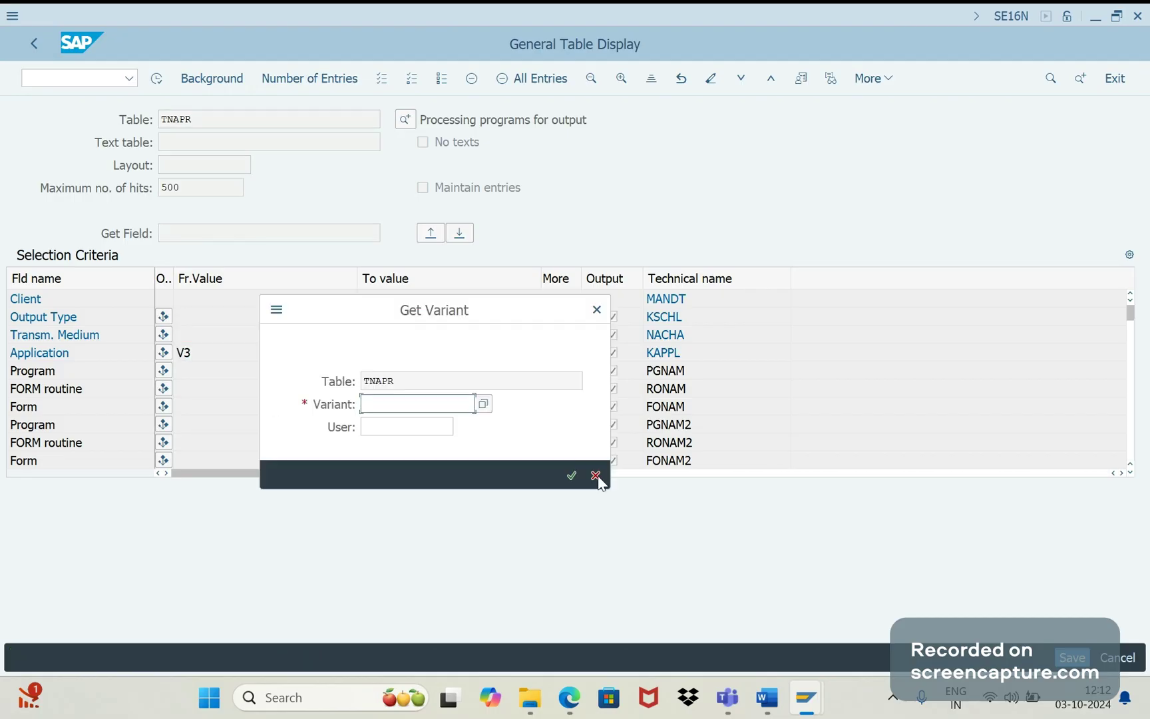
left_click(596, 475)
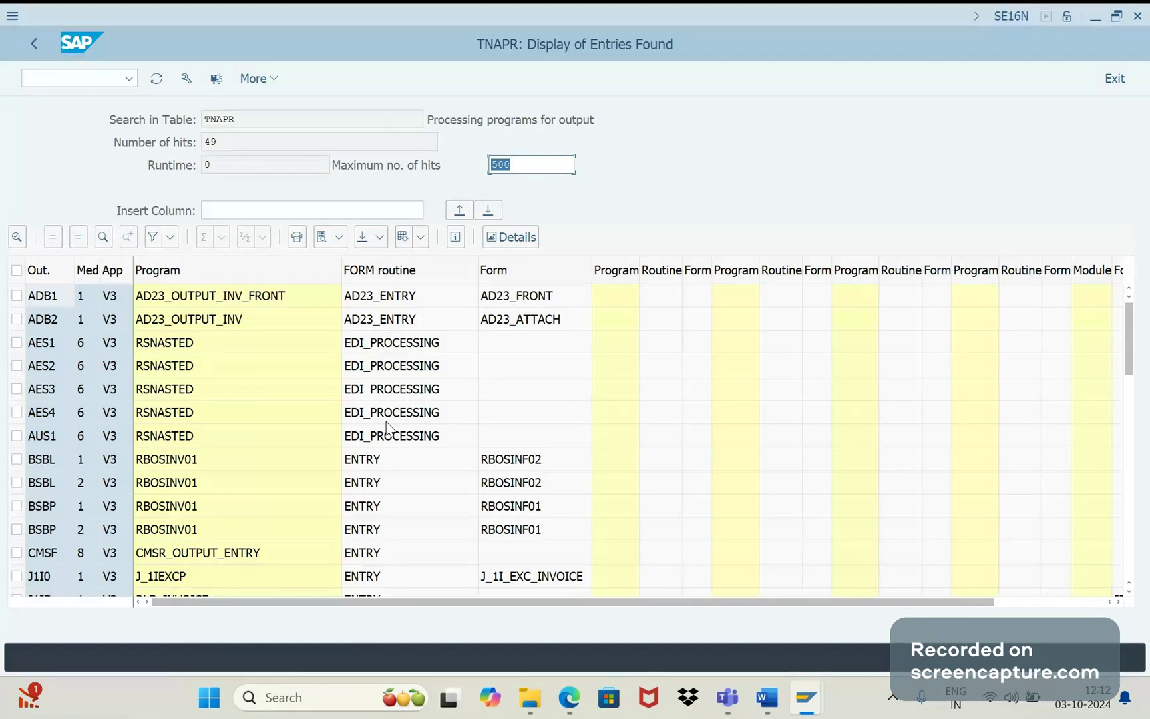
Examine the Program, FORM routine, Form and Form Name columns of the V3 output entries
left_click(193, 273)
left_click(410, 273)
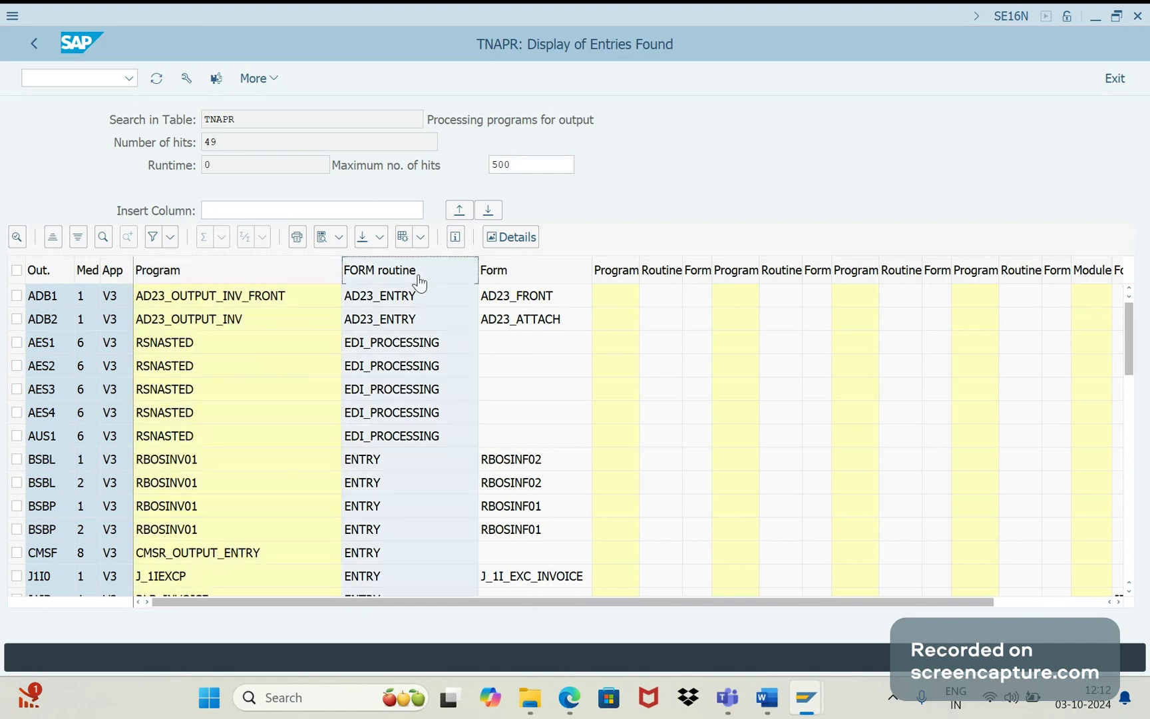
left_click(526, 271)
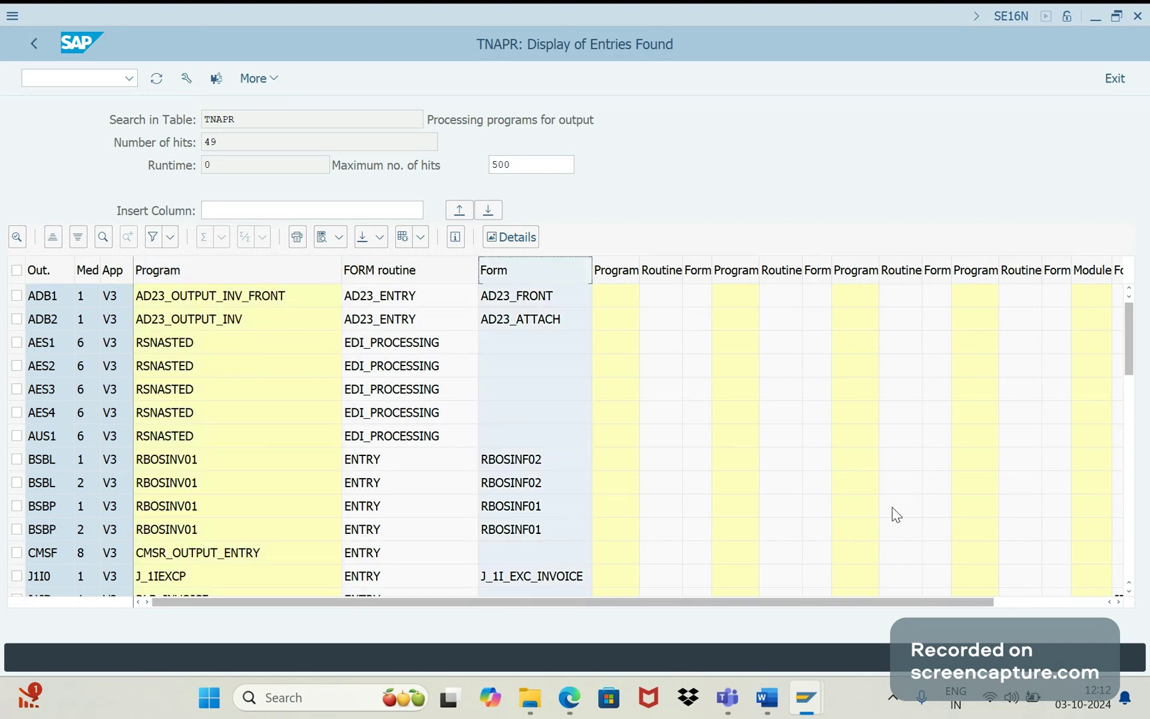
left_click(1120, 602)
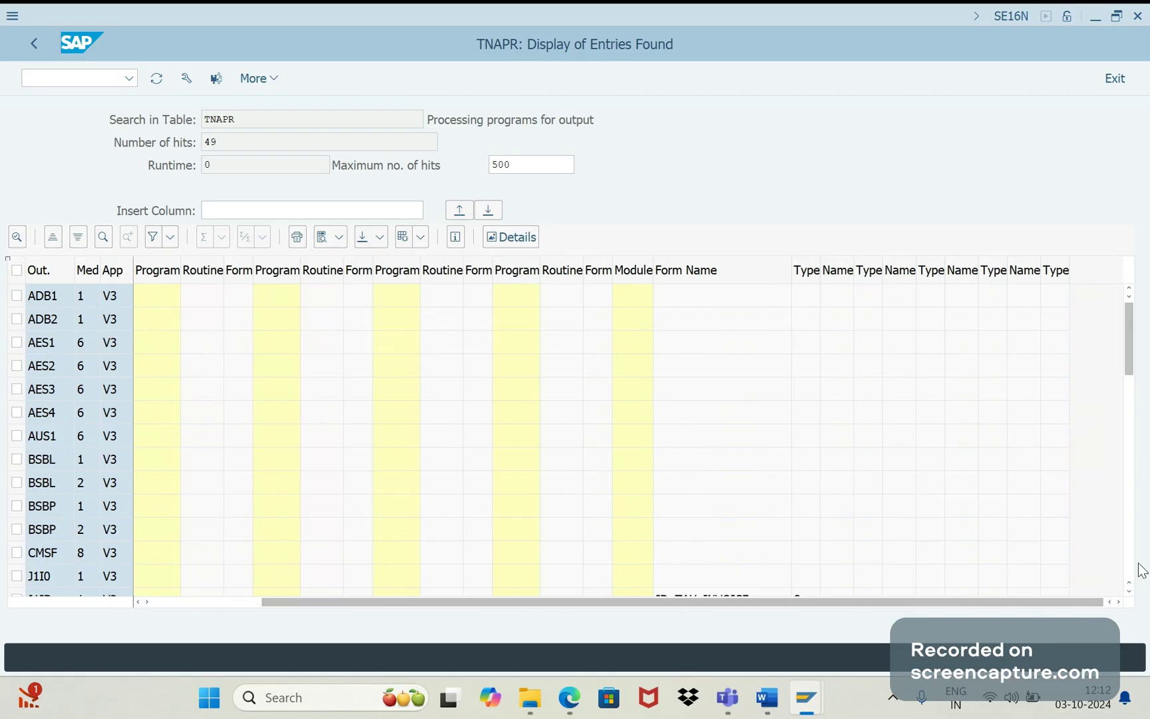
left_click(1129, 591)
scroll(1131, 599, "down", 1)
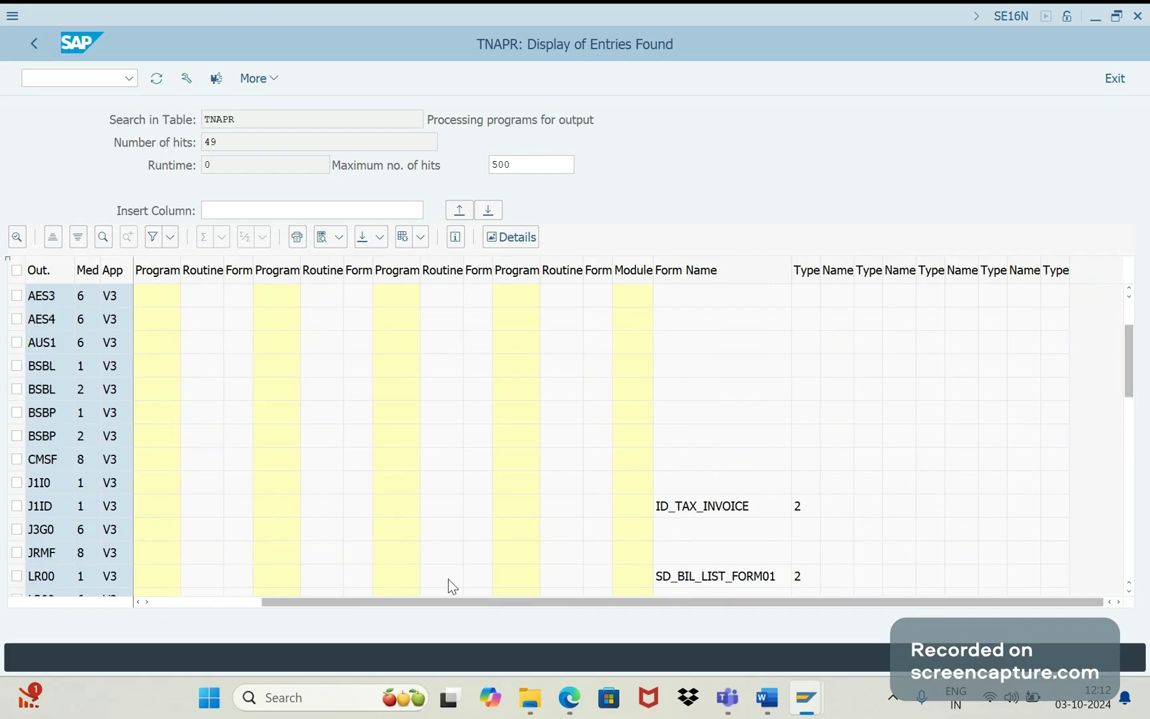
left_click_drag(262, 606, 206, 603)
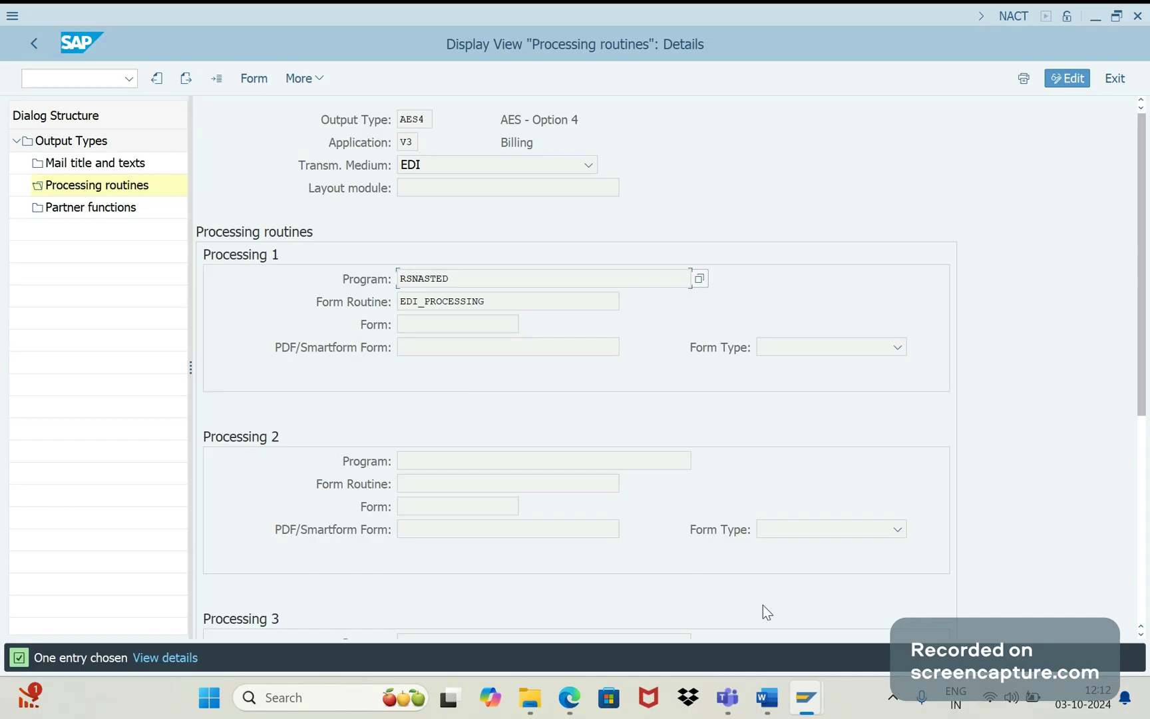
Switch to the Word document and start a bulleted list under the Solution line of Ticket 36
left_click(787, 713)
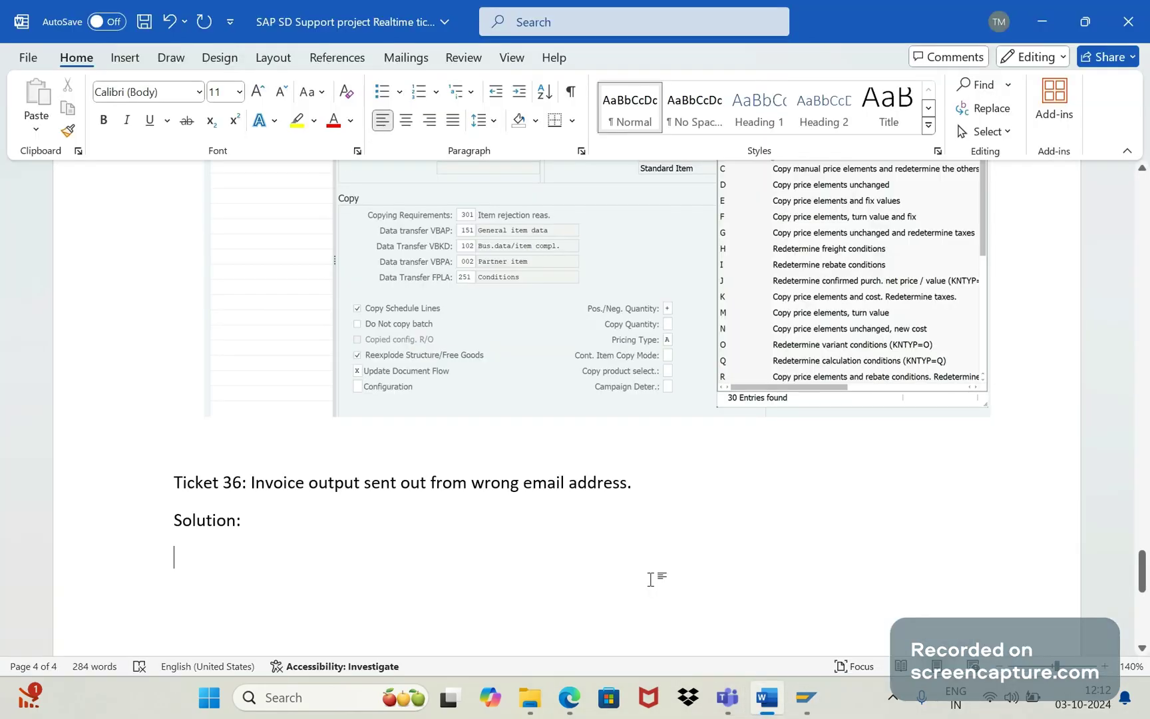
key("Caps_Lock")
left_click(381, 92)
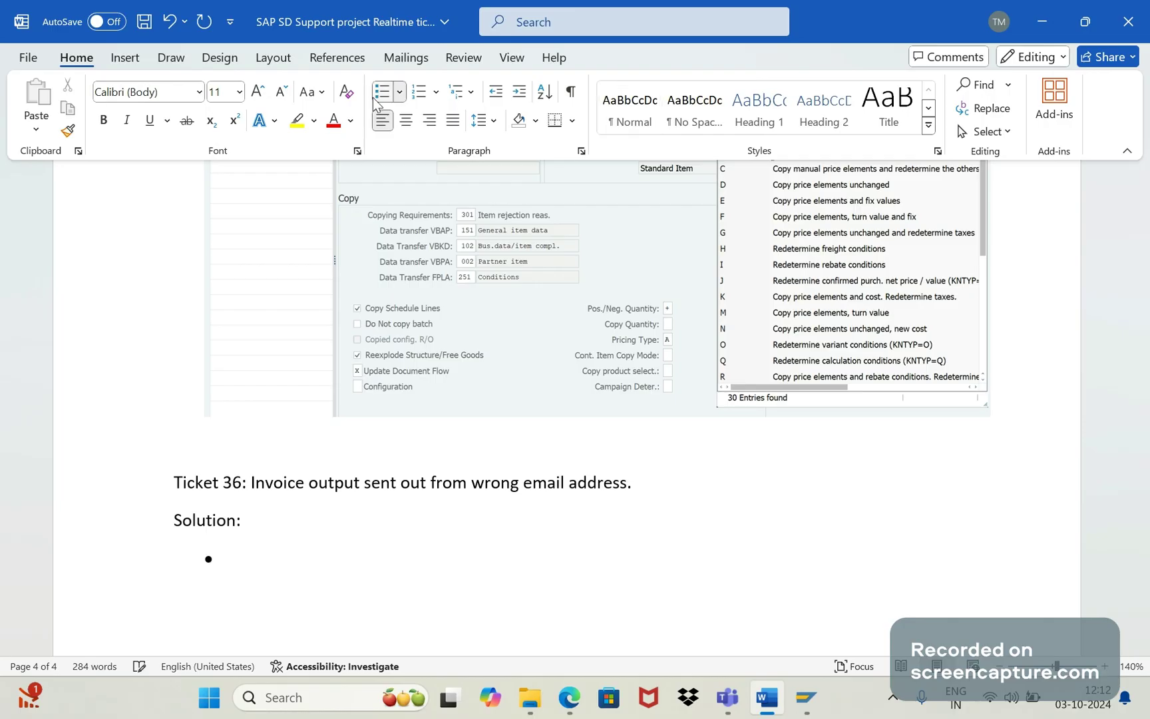
type("SAles")
key("BackSpace")
key("BackSpace")
key("BackSpace")
key("Caps_Lock")
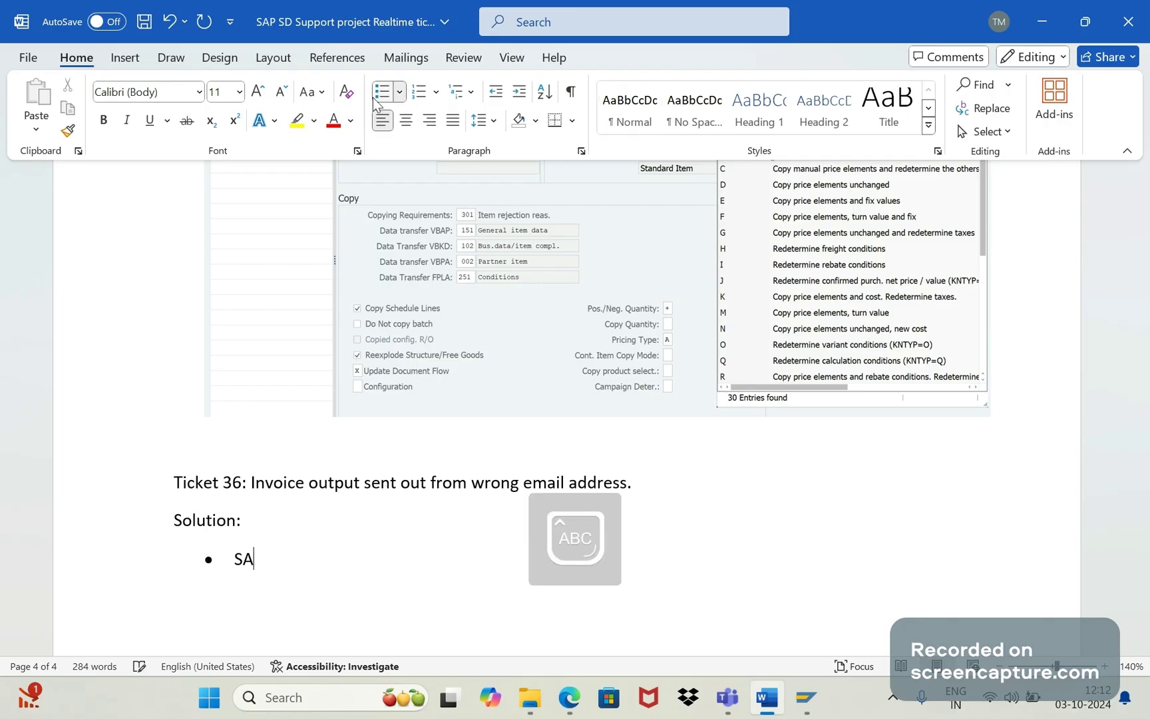
key("BackSpace")
key("BackSpace")
Write the first solution bullet as "From address will be retrieved from Sales office only"
key("Caps_Lock")
type("From add")
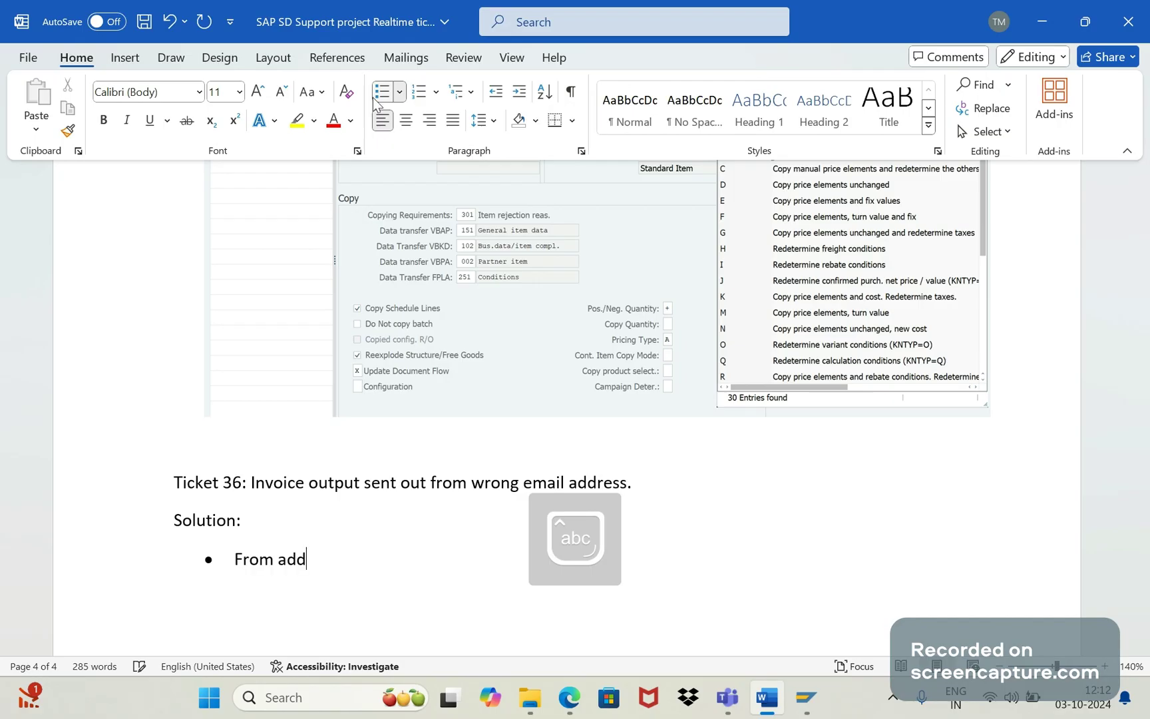
type("ress will be r")
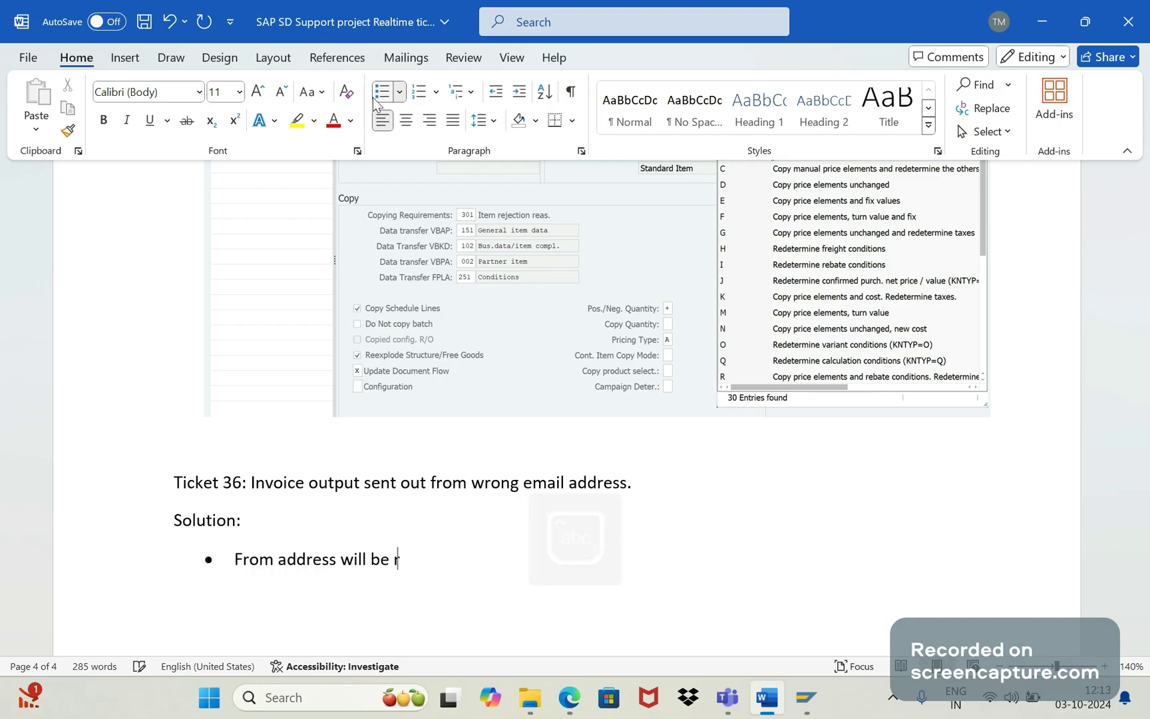
type("etrived fr")
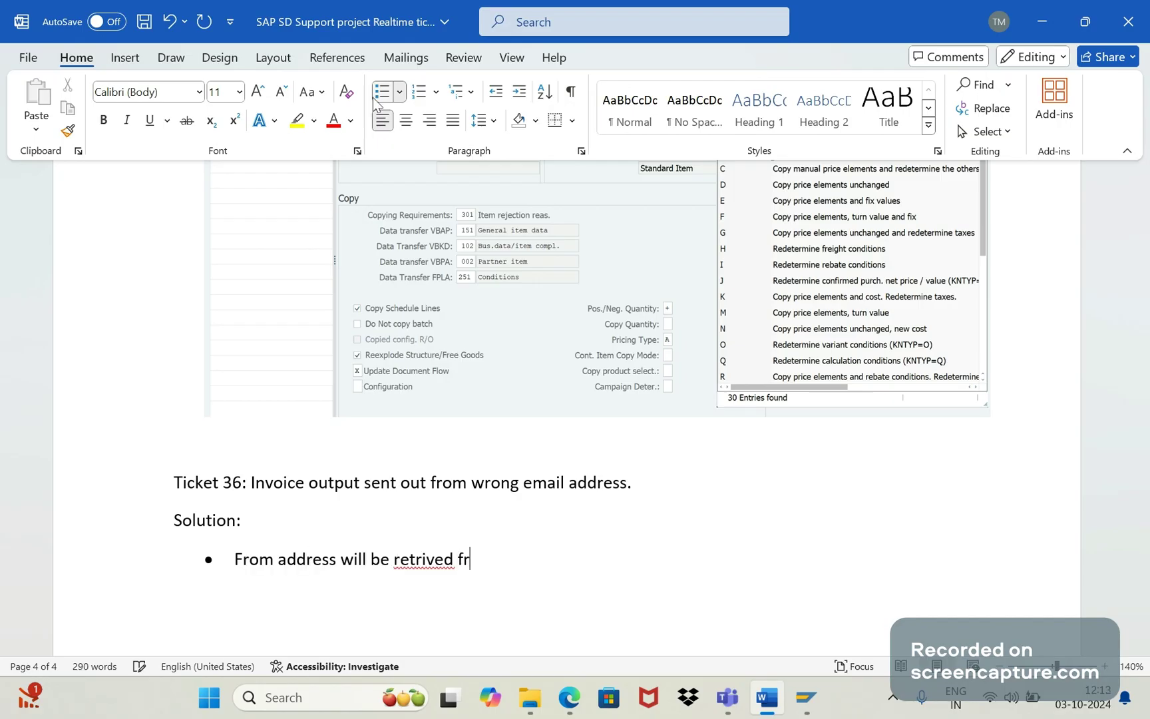
key("BackSpace")
key("BackSpace")
key("BackSpace")
key("BackSpace")
key("BackSpace")
key("BackSpace")
key("BackSpace")
type("ieved from Sales")
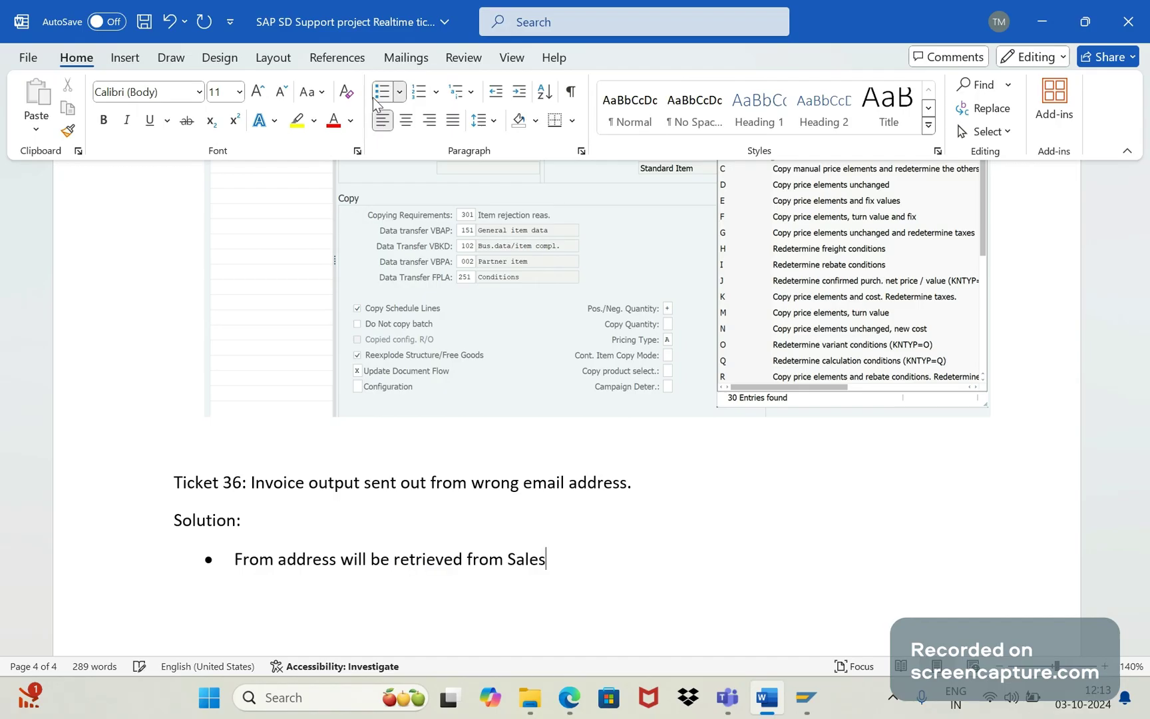
type(" office only")
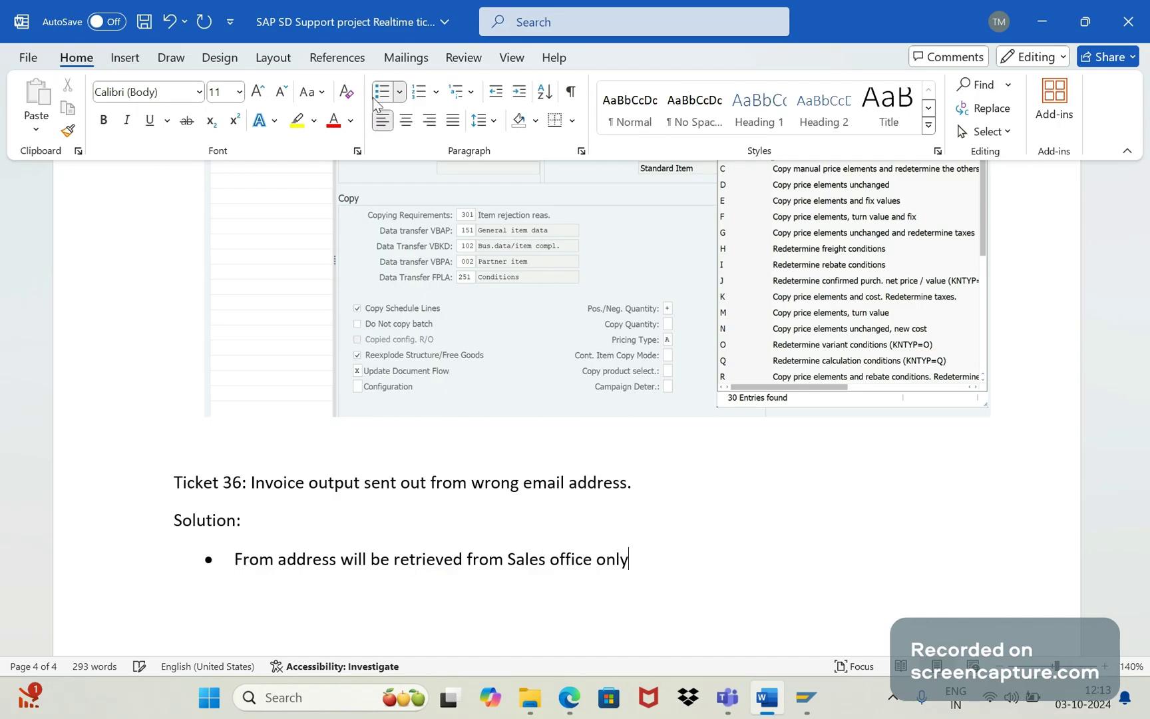
Add a sub-bullet reading "Sales office will be determined from Ship to customer during creation of sales order"
key("Return")
key("Tab")
type("Sales ")
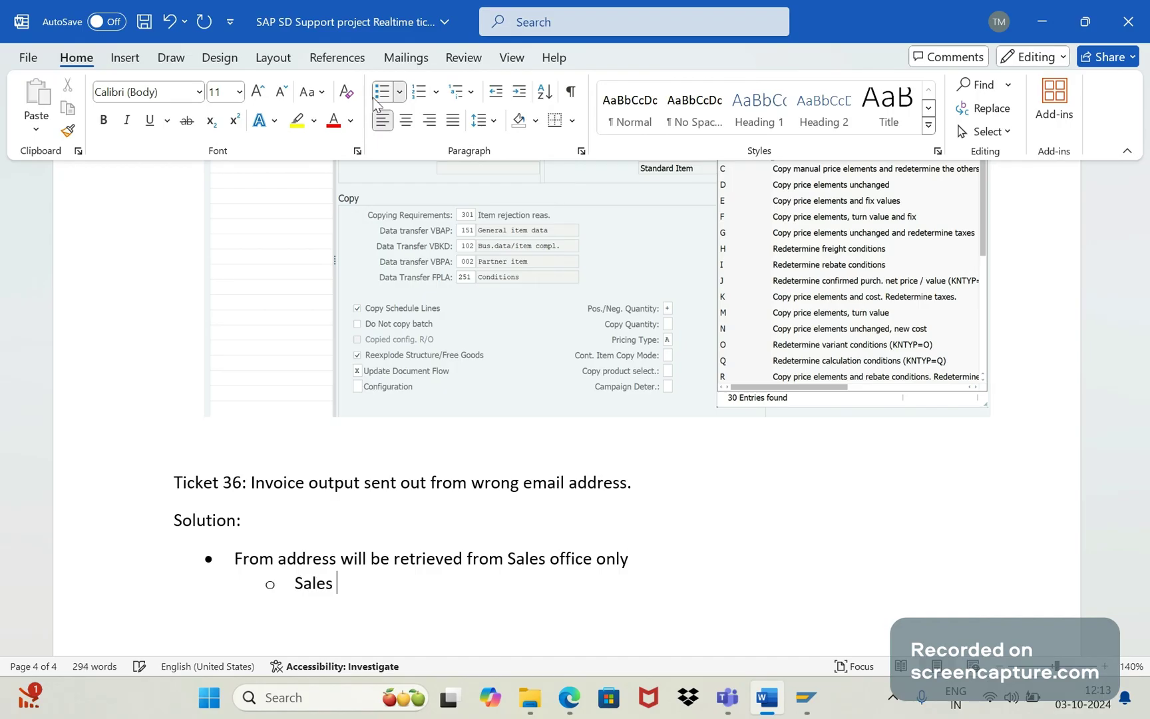
type("office will be d")
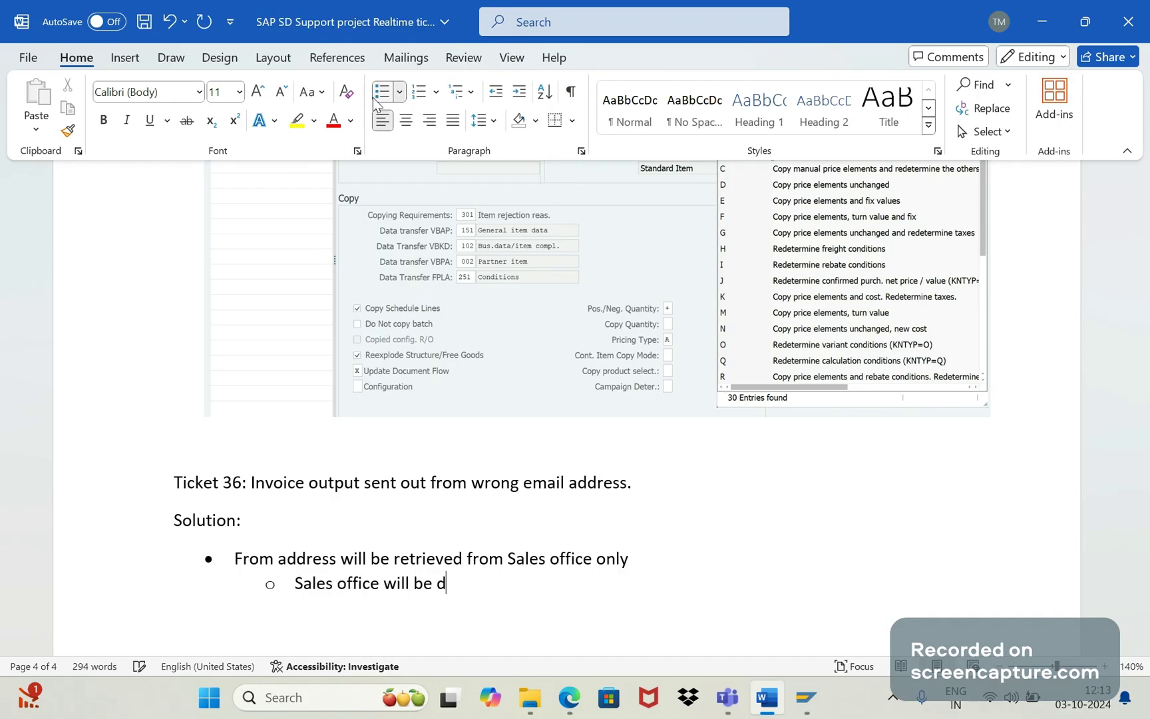
type("etermined f")
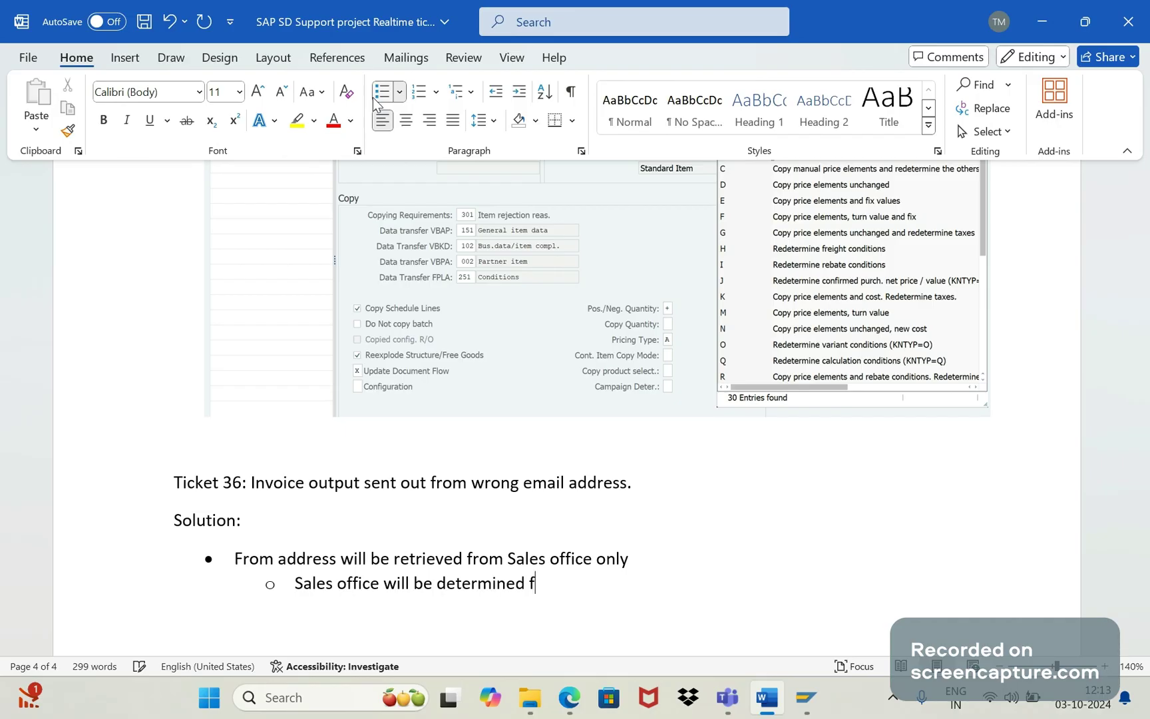
type("rom Ship to customer")
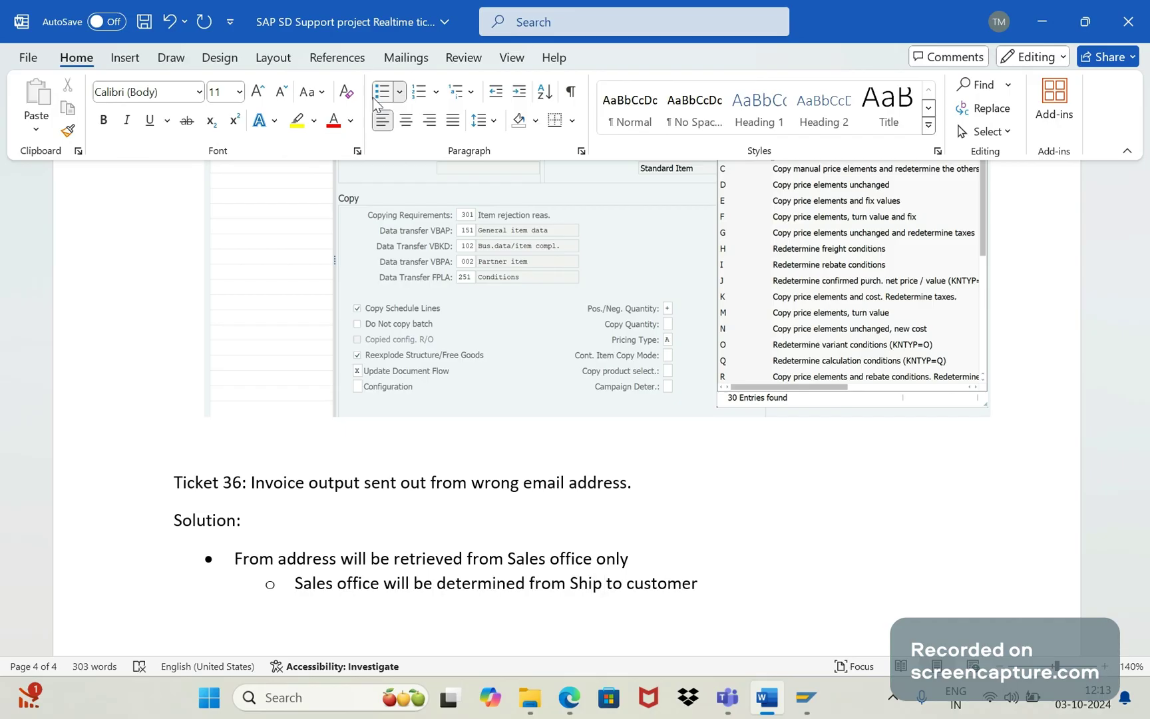
type(" during creation of sal")
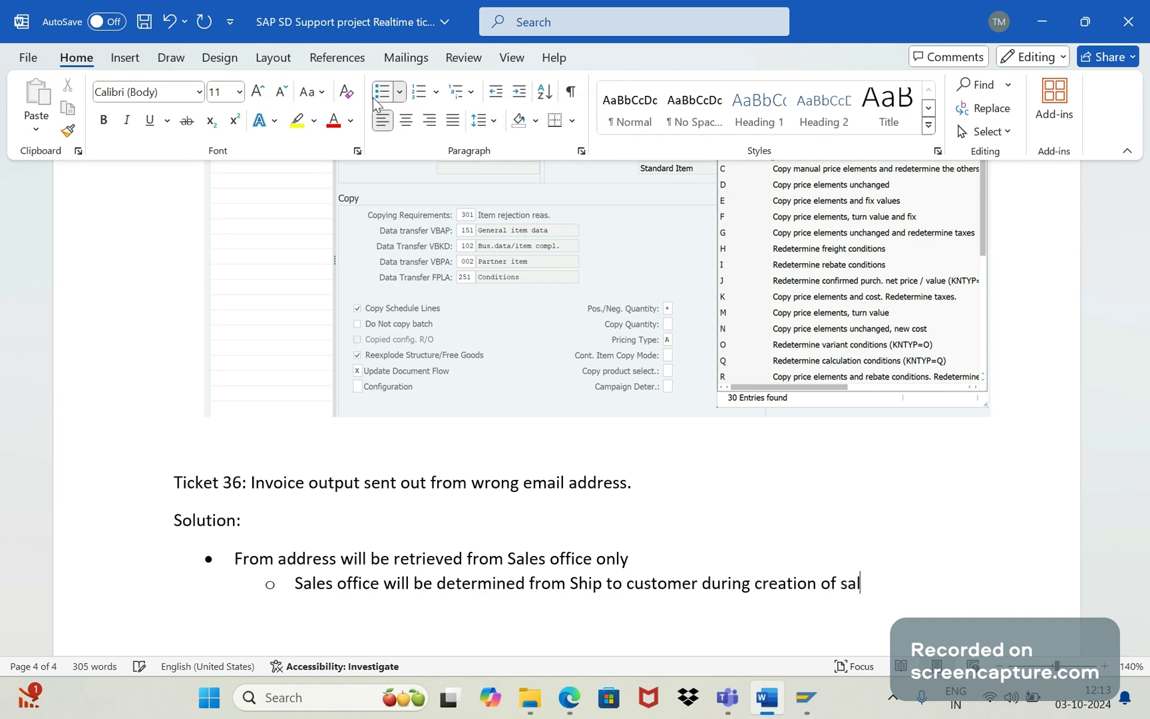
type("es order")
Switch to SAP and set the table to VBAP in the General Table Display
key("alt+Tab")
left_click(104, 86)
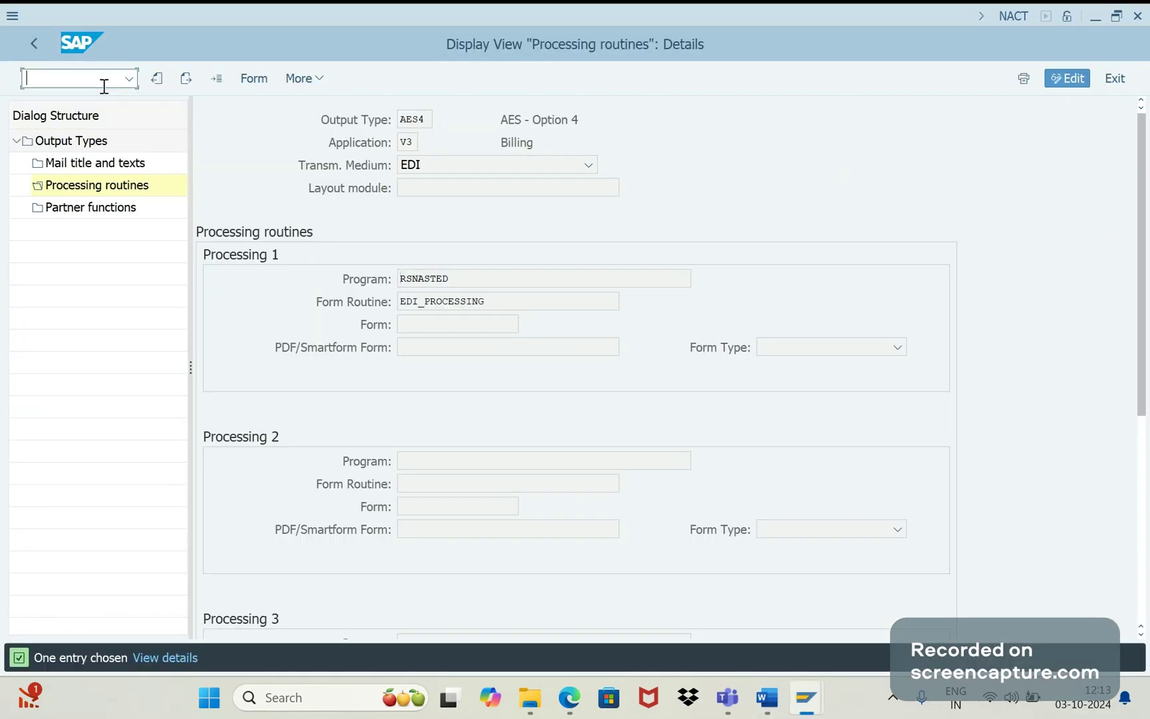
type("/ose38")
key("Return")
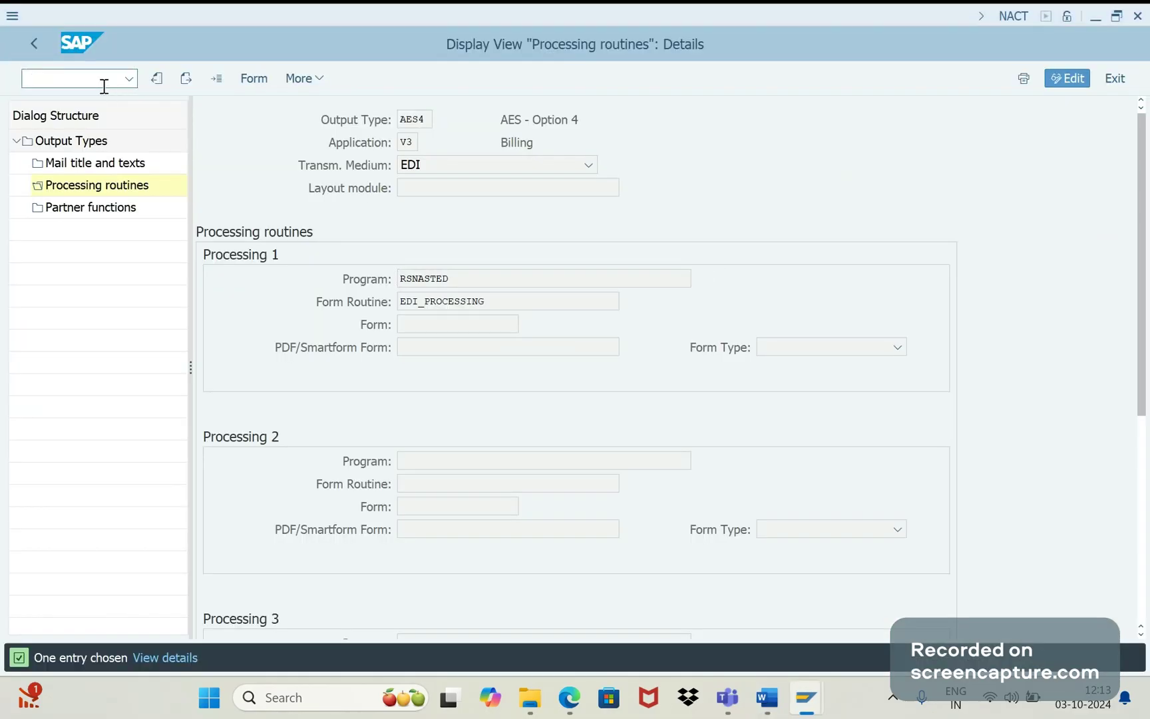
type("V")
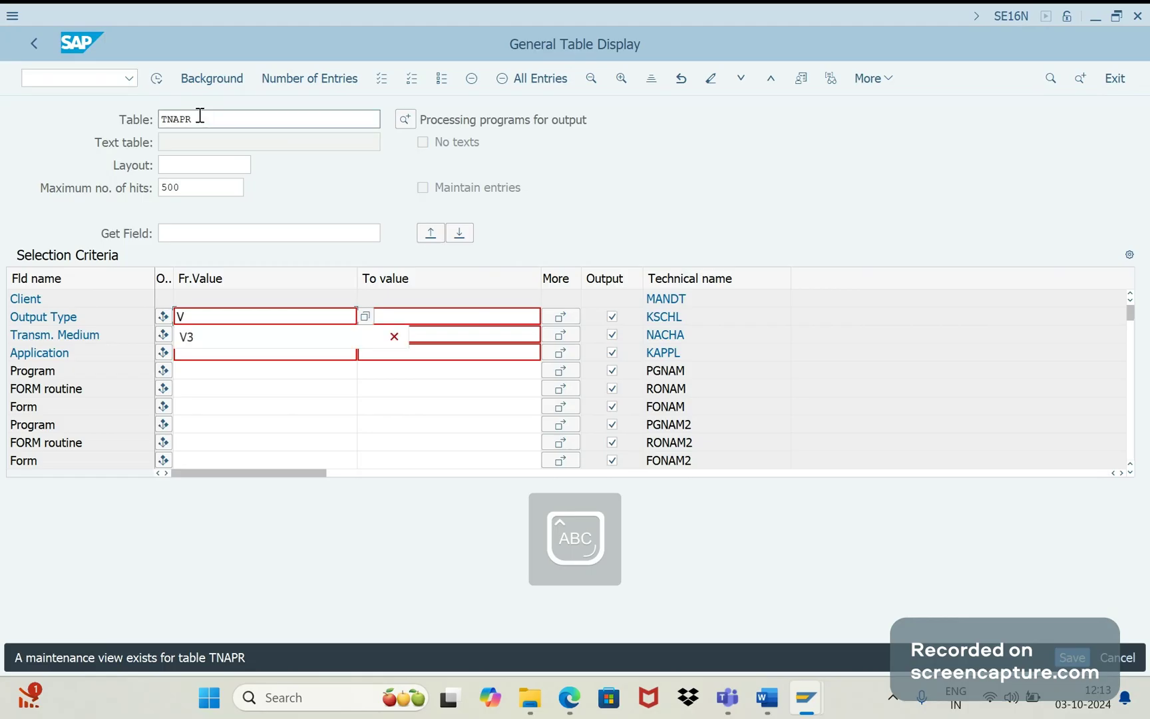
double_click(199, 118)
type("VBAP")
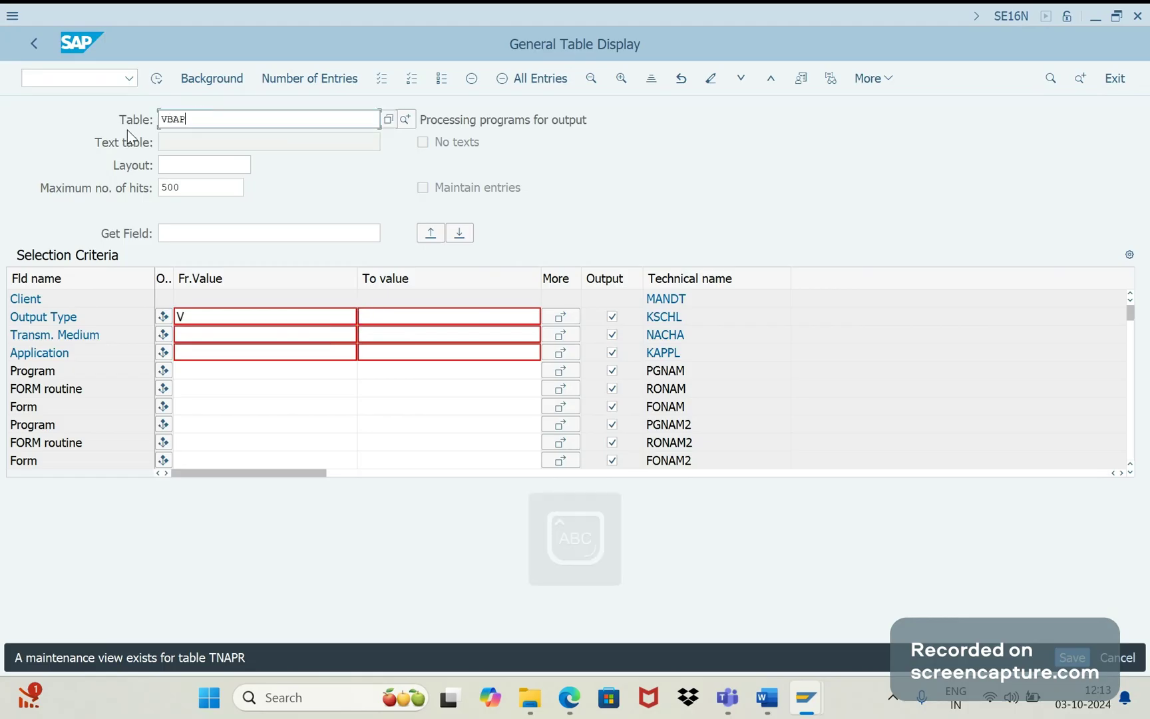
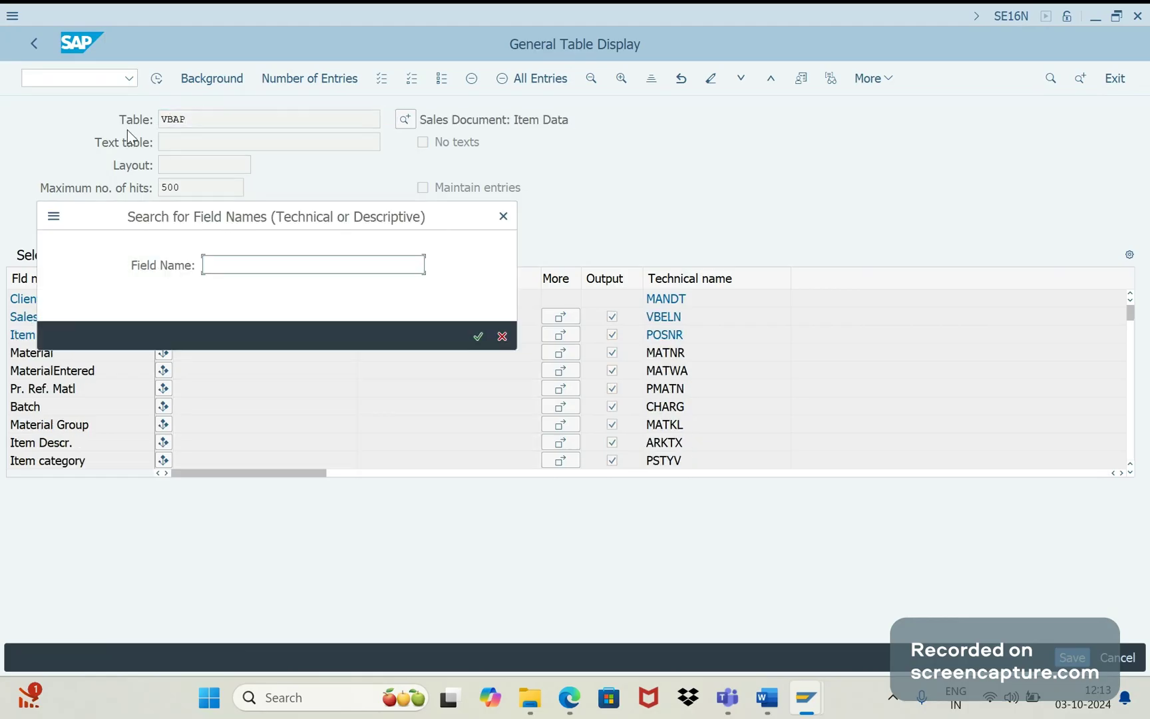
Search the VBAP field names for VKBUR and for SALES
key("BackSpace")
type("KBUR")
key("Return")
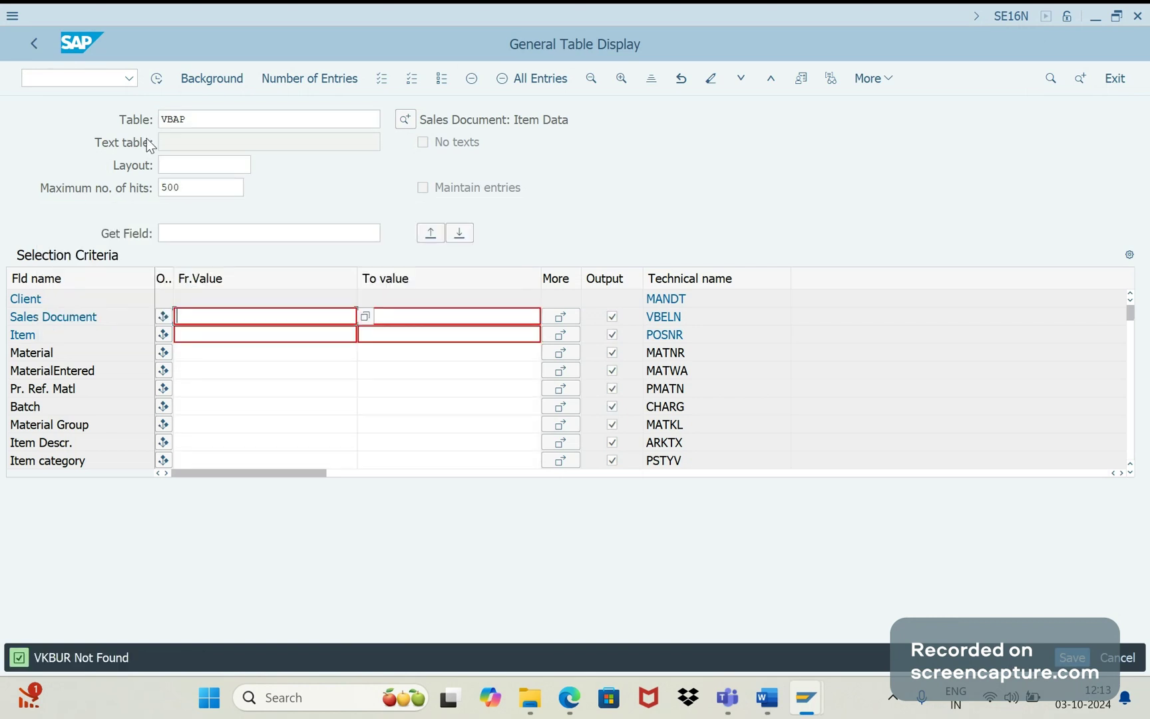
key("ctrl+f")
type("SALES")
key("Return")
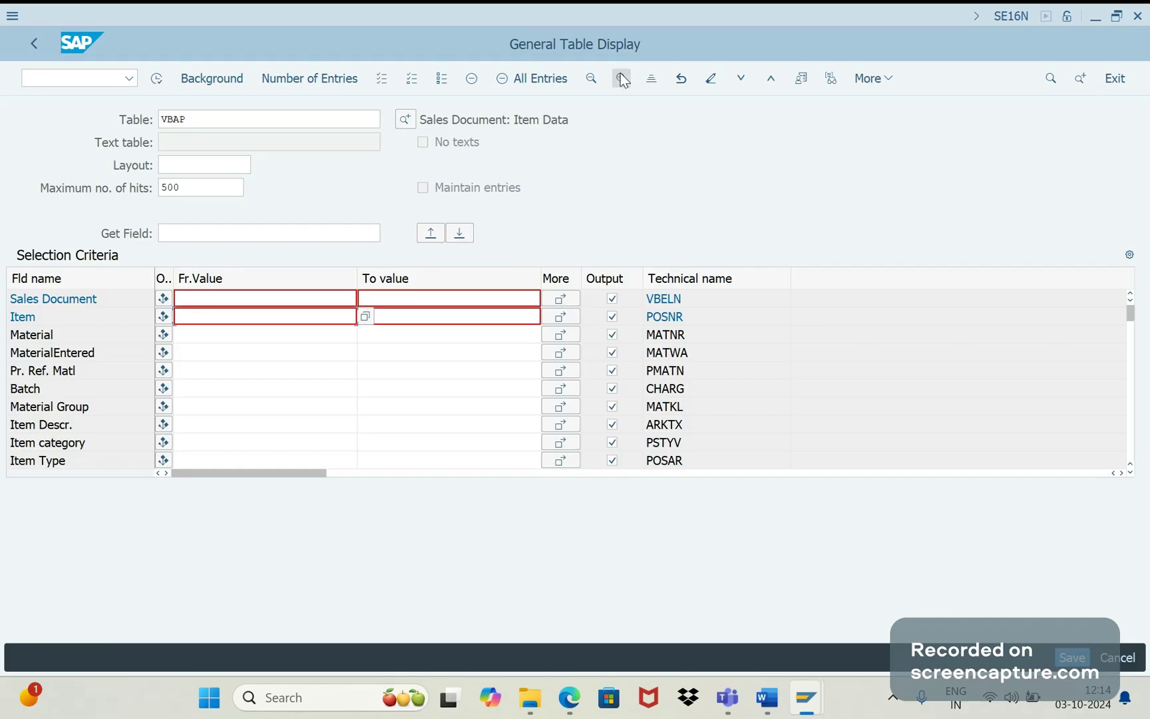
Replace the table with VBAK and load its selection fields
left_click(172, 121)
key("BackSpace")
key("BackSpace")
key("BackSpace")
key("BackSpace")
type("BA")
key("BackSpace")
key("BackSpace")
type("VB")
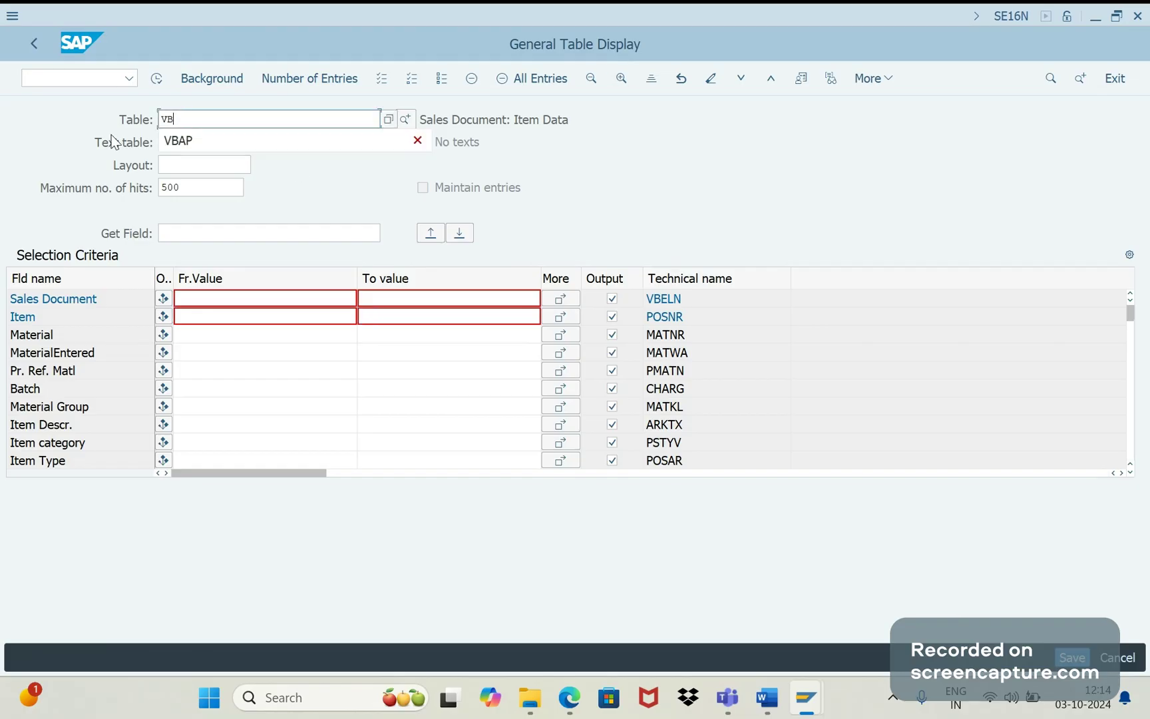
type("AK")
key("Return")
Search the VBAK field names for VKBUR and highlight the Sales office field name
key("ctrl+f")
type("VK")
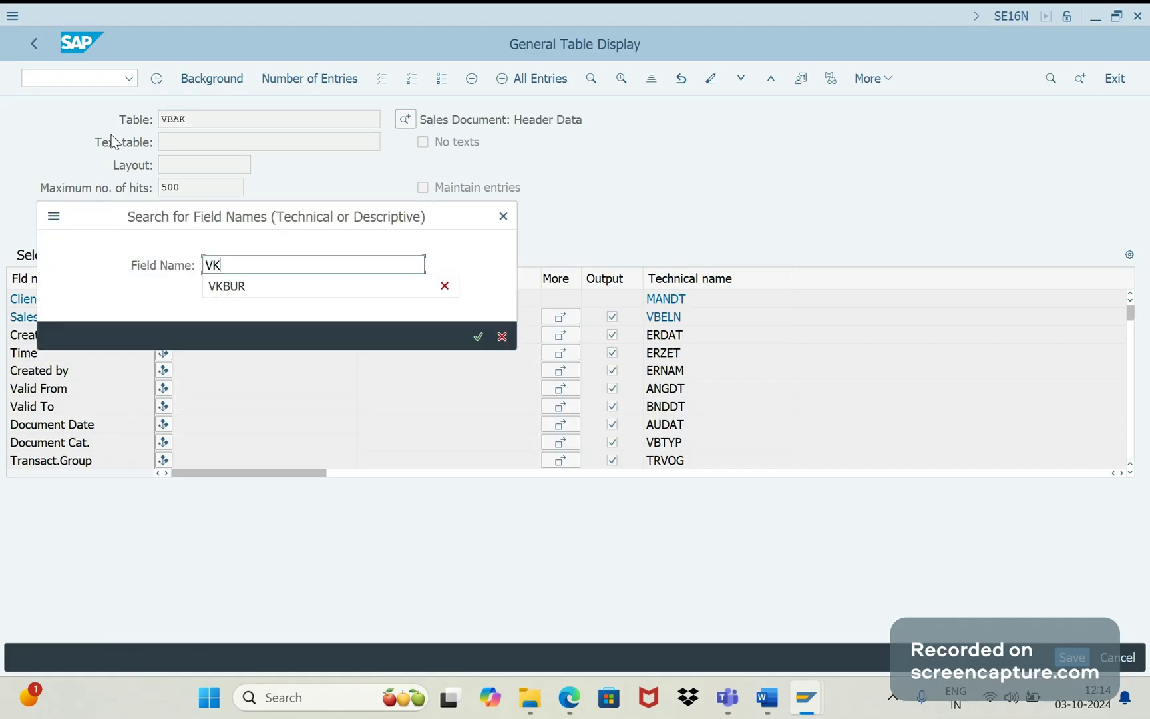
type("BUR")
key("Return")
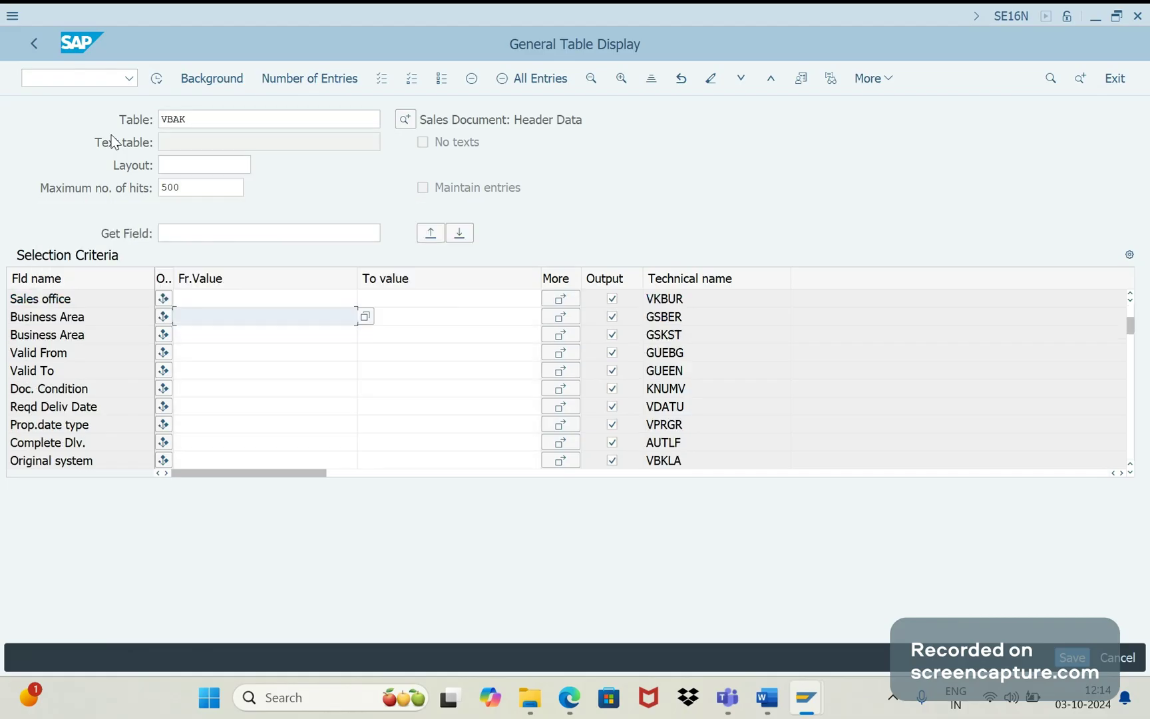
double_click(187, 118)
left_click(84, 300)
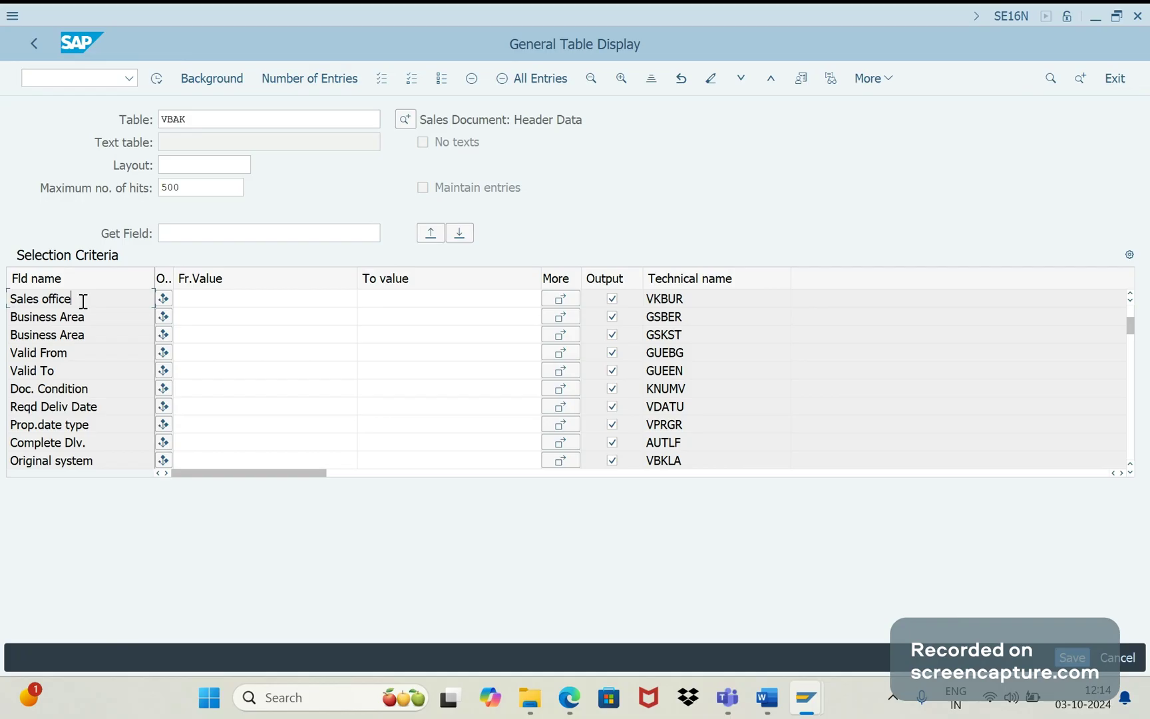
key("shift+Home")
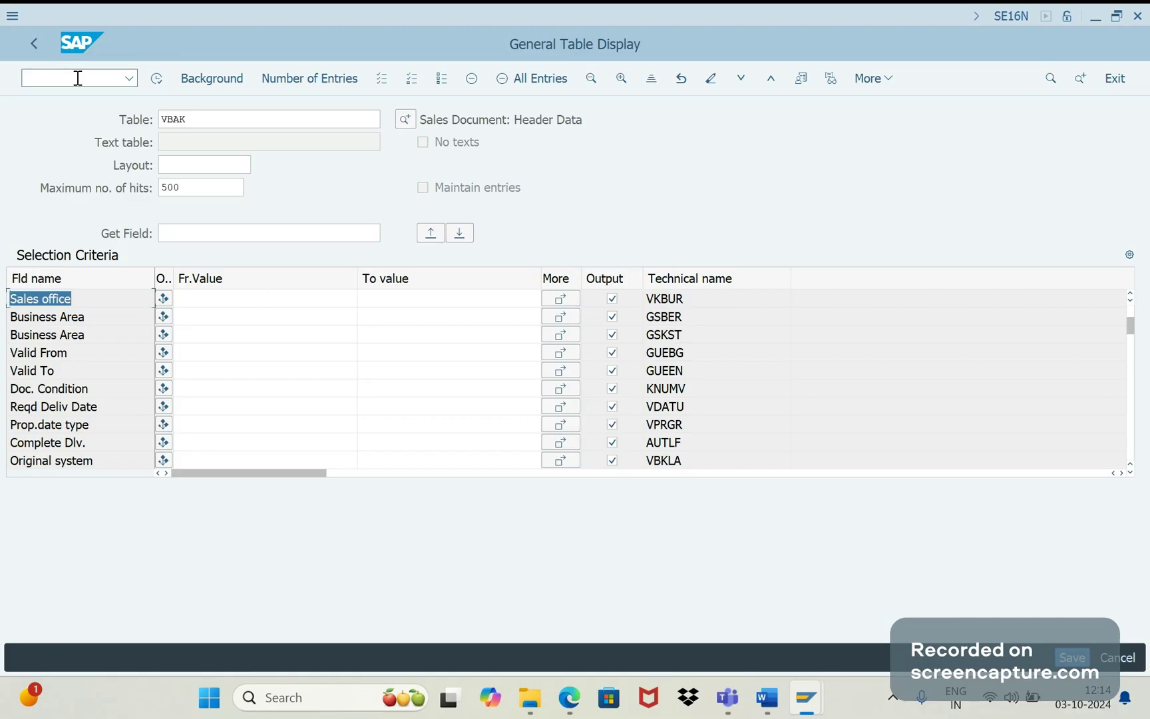
Load table VBRP and locate its Sales office field by searching for VKBUR
left_click(203, 118)
key("BackSpace")
key("BackSpace")
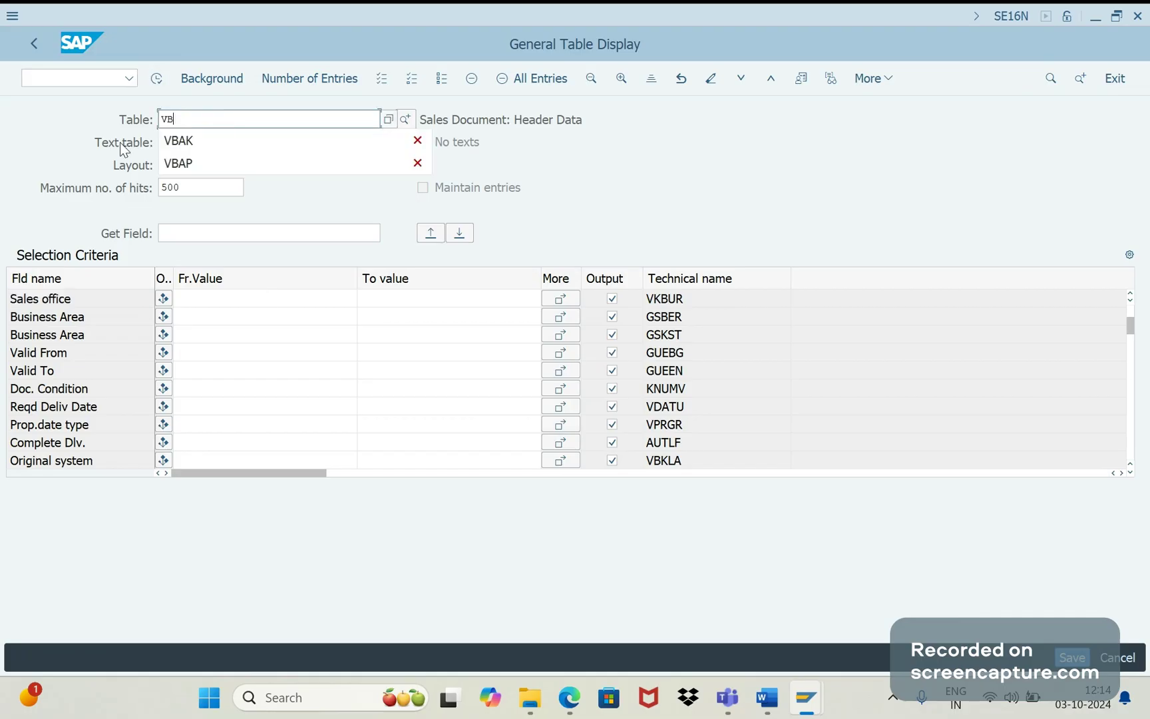
type("RP")
key("Return")
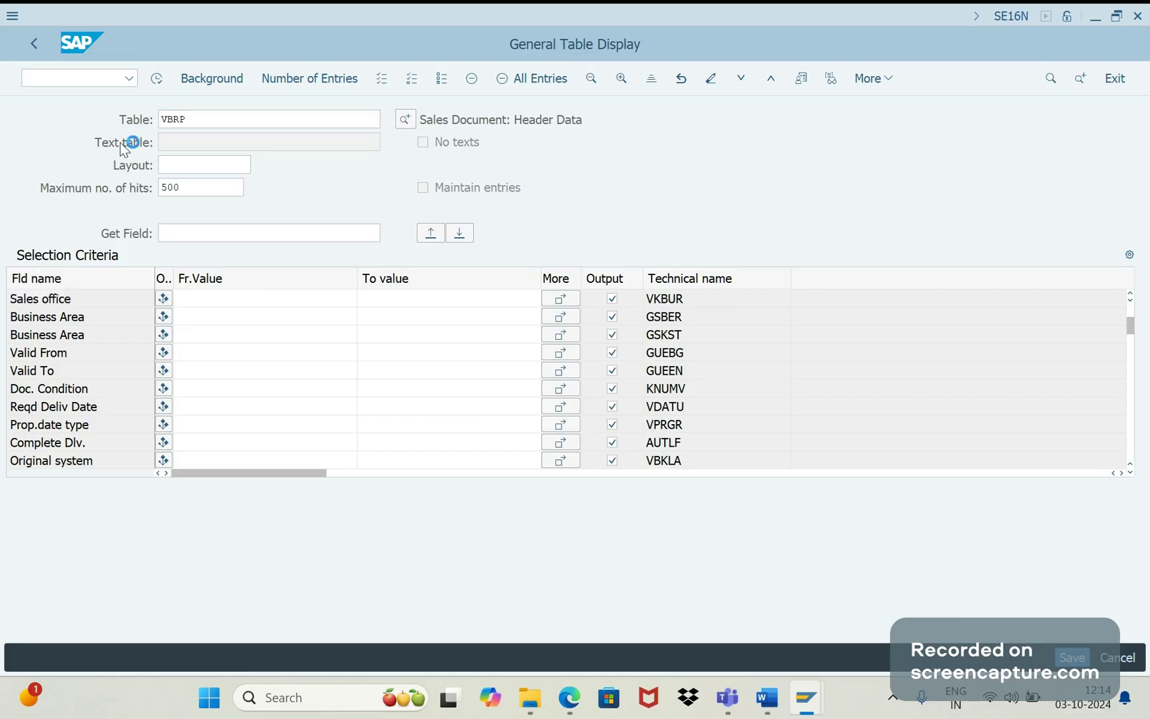
key("ctrl+f")
type("VKBUR")
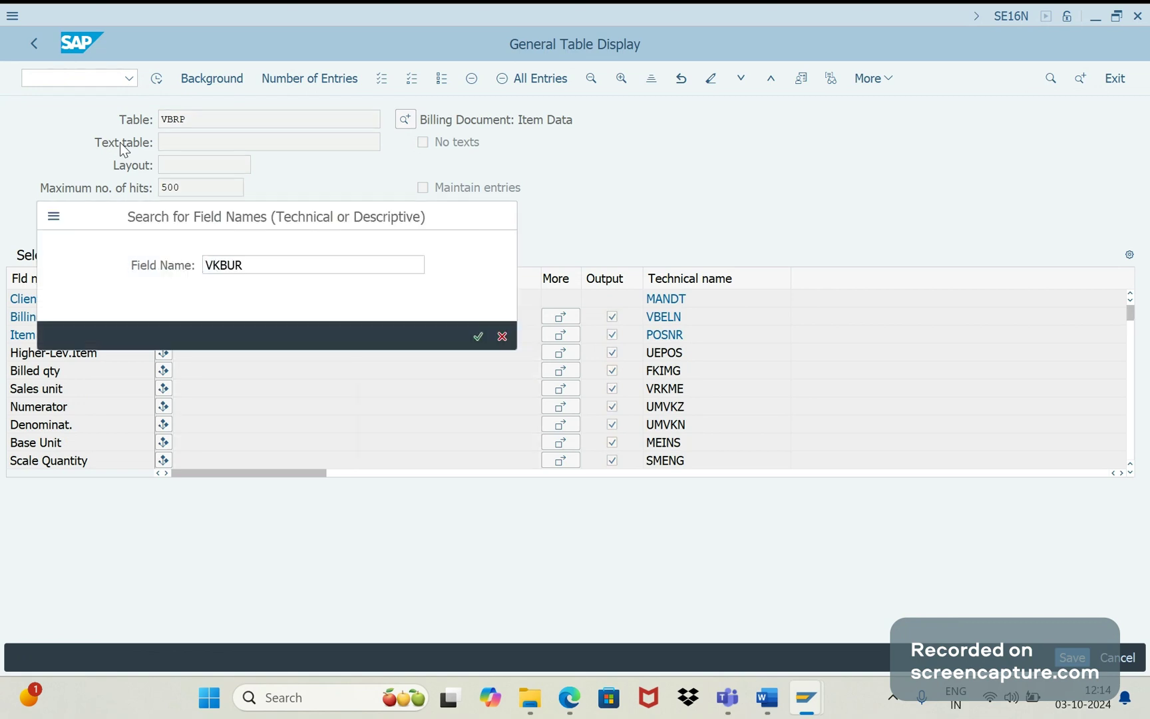
key("Return")
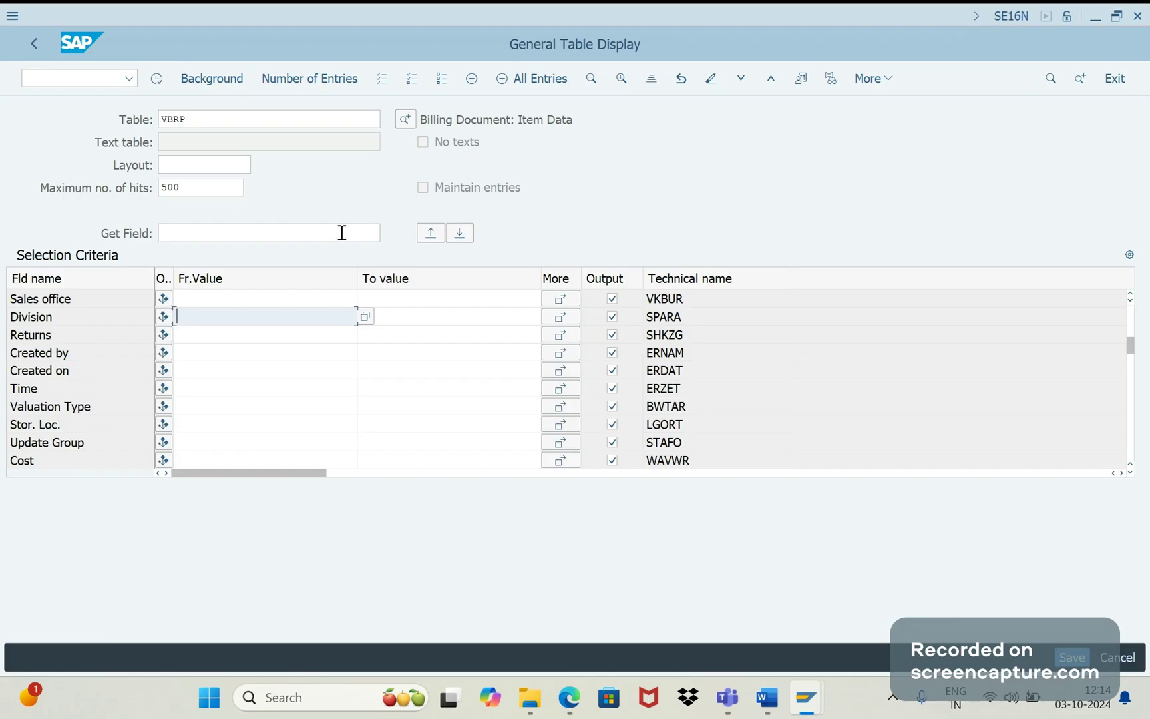
double_click(688, 303)
left_click(205, 305)
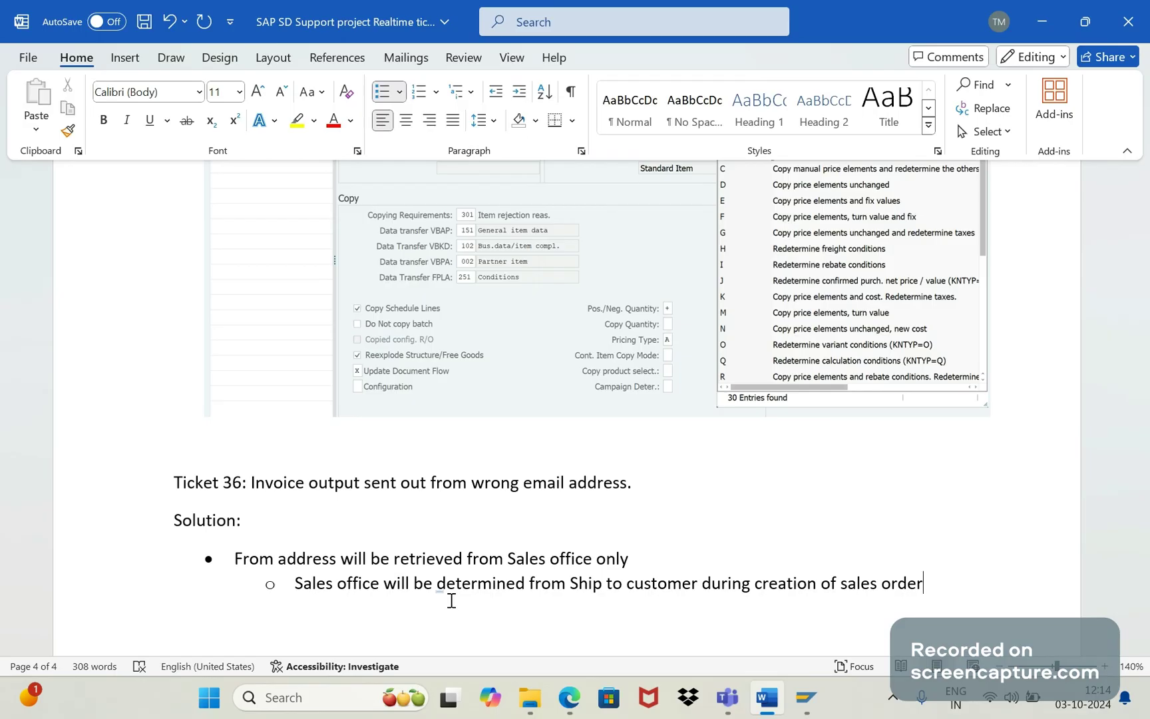
Return to the Word document and add the sub-bullet "From sales order (VBAK) to invoice item table (VBRP)"
key("Caps_Lock")
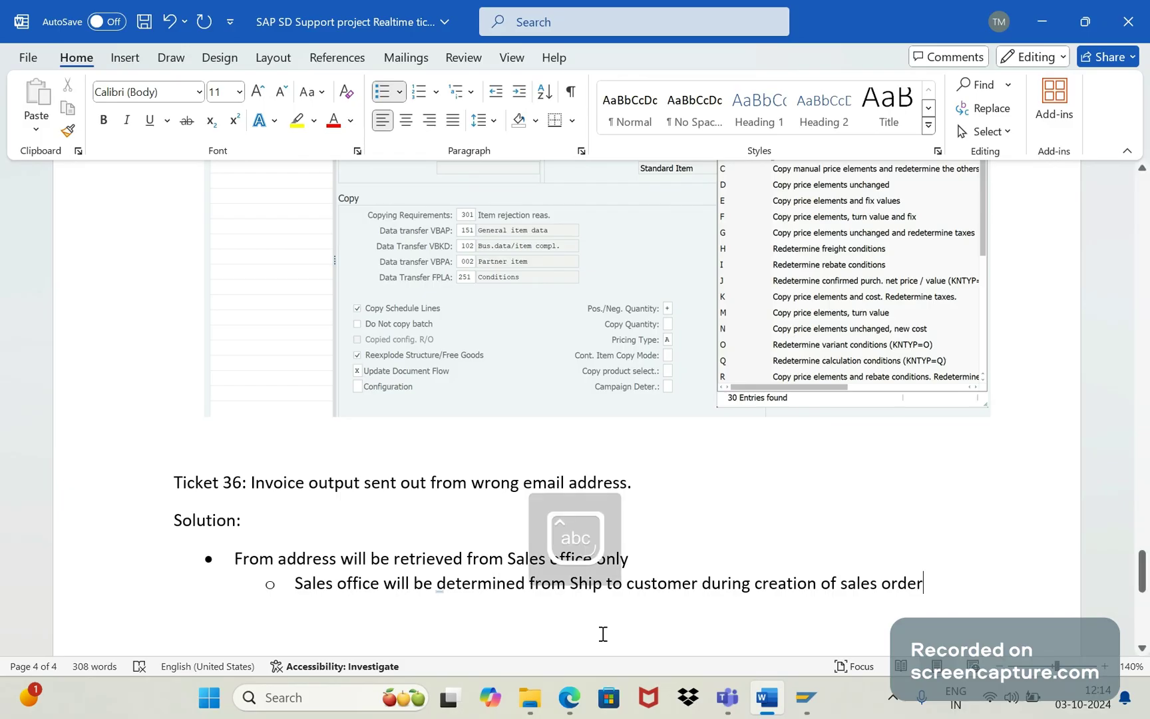
key("Return")
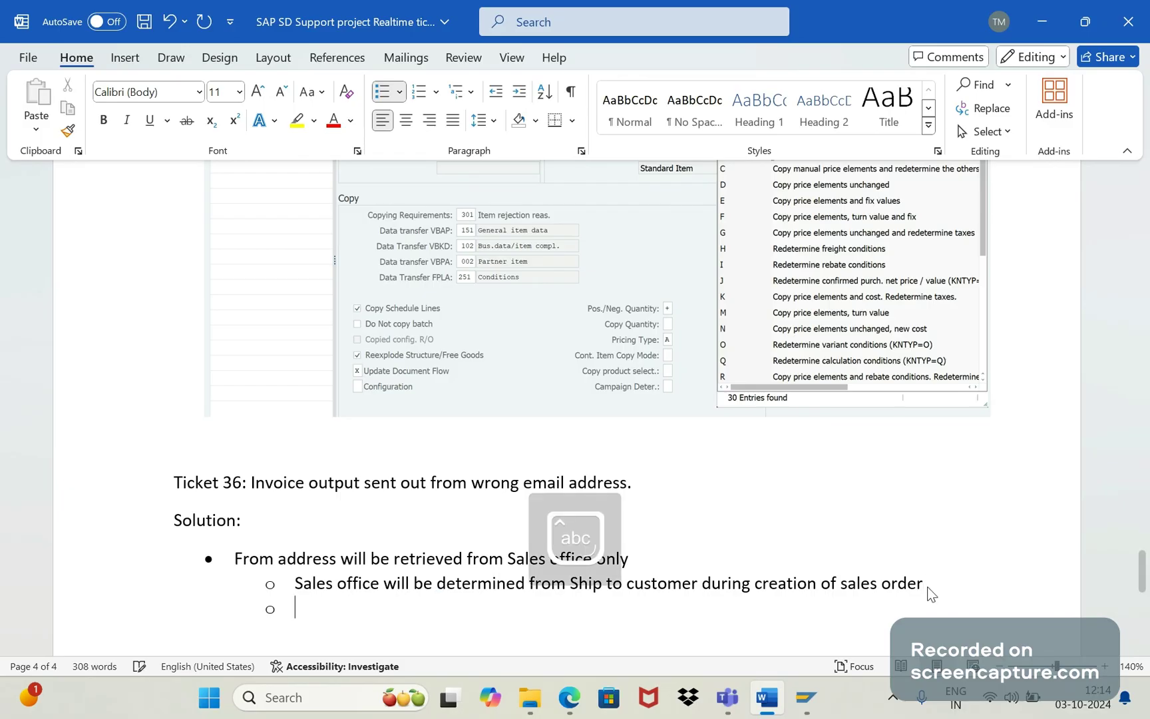
type("From sales o")
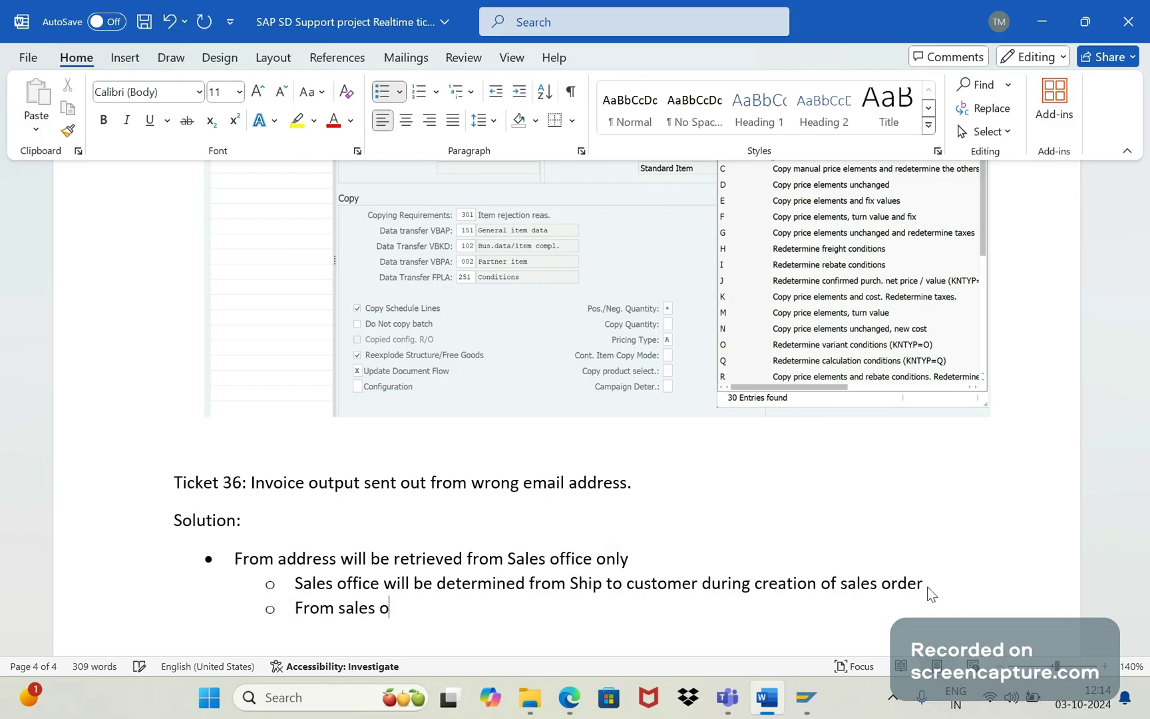
type("rder to")
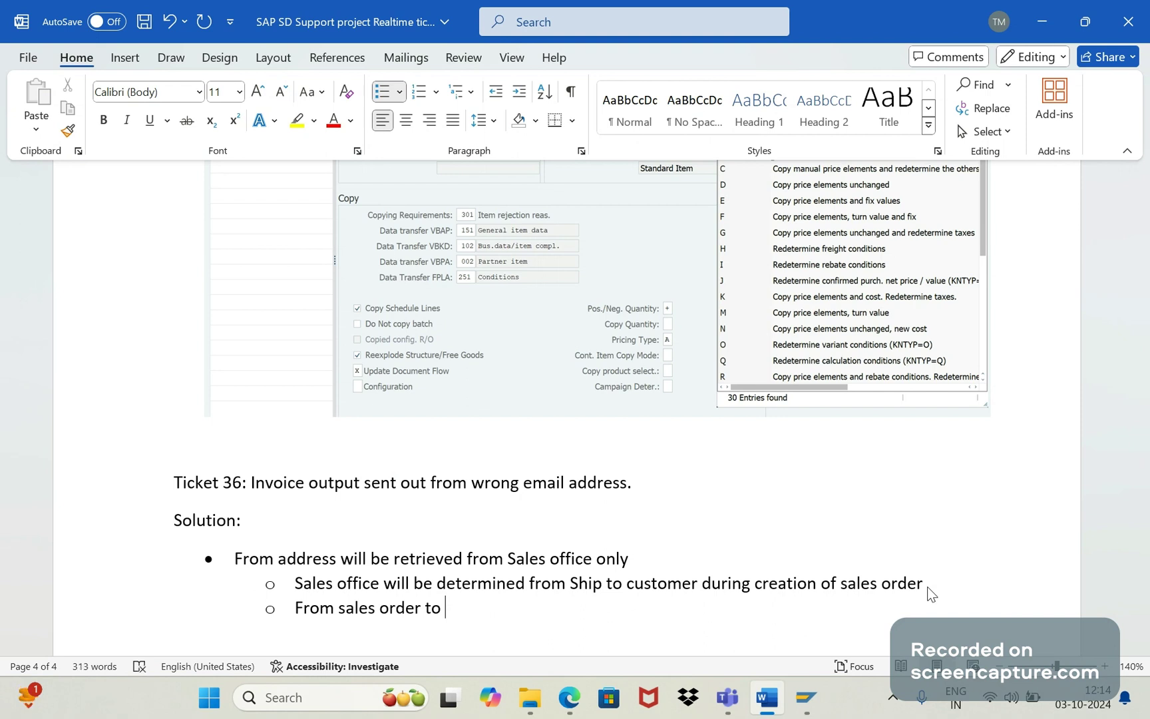
key("Caps_Lock")
left_click(426, 610)
type("(VB")
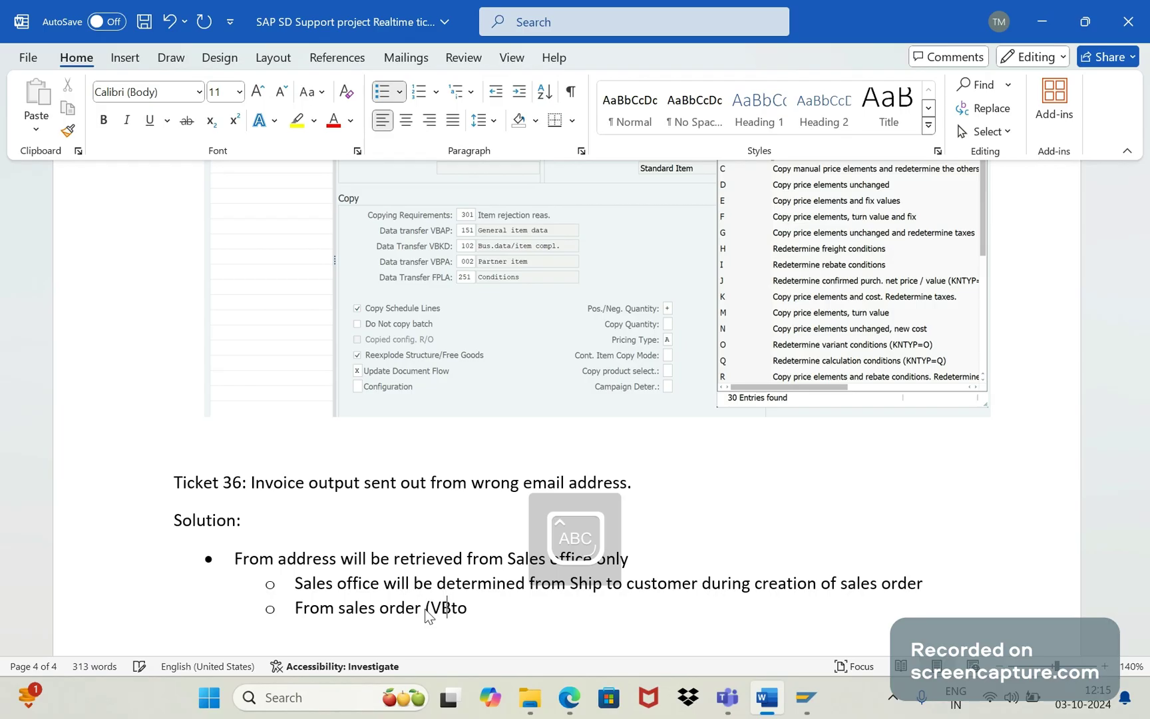
type("AK)")
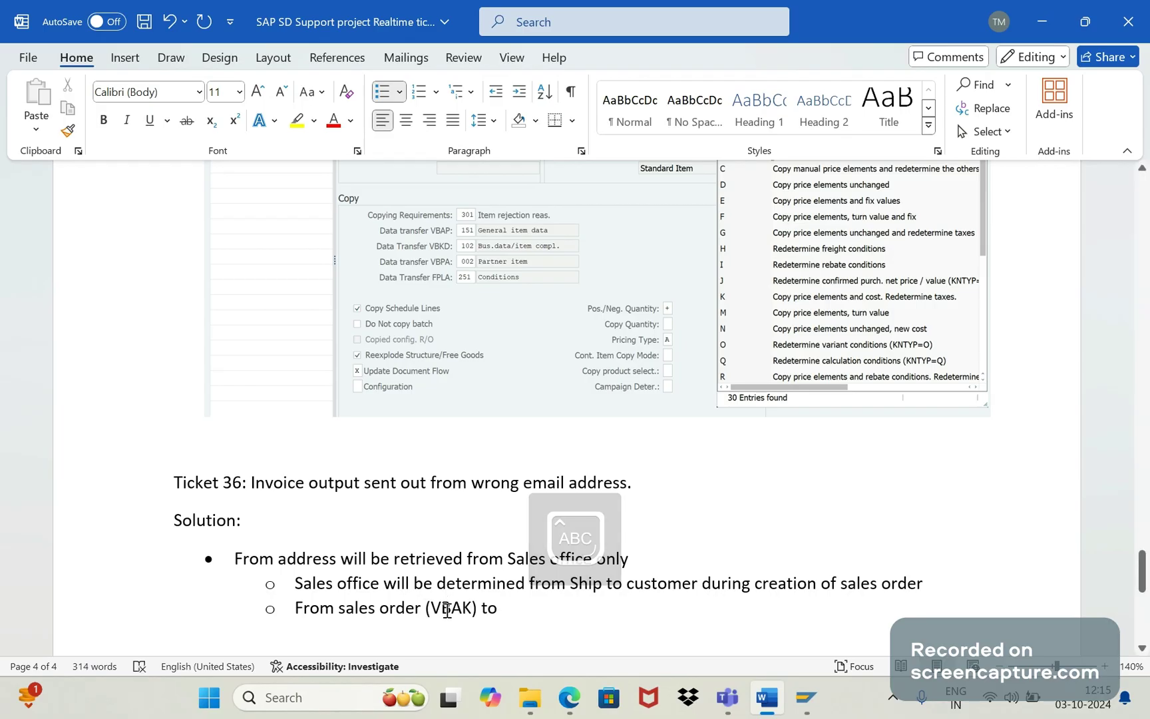
left_click(504, 613)
type("invo")
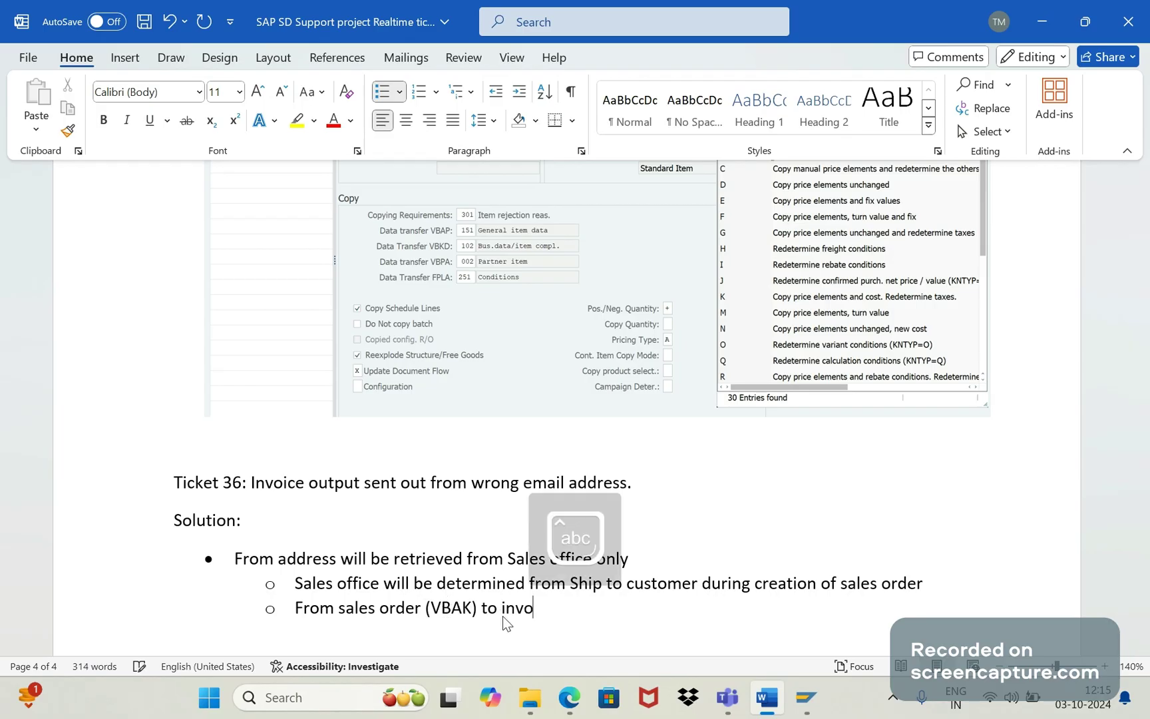
type("ice item table (VBRP)")
key("Caps_Lock")
Add a third sub-bullet reading "There is no sales office determined into VBRP as its not determined in VBAK"
key("Return")
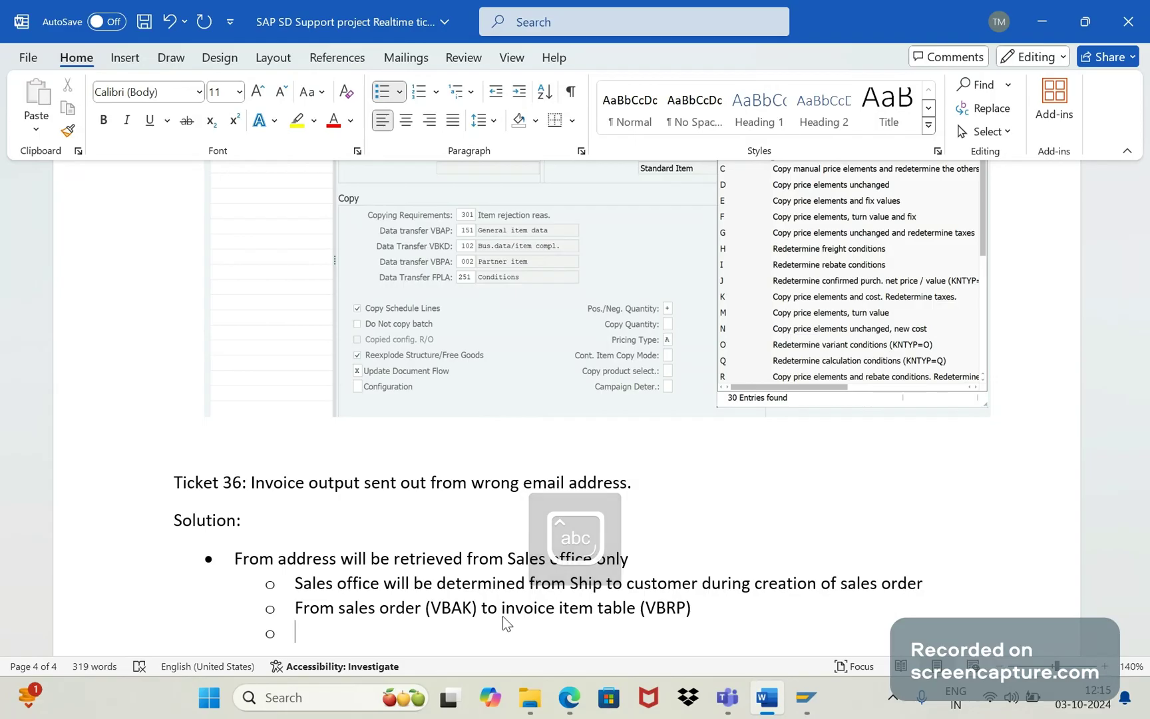
type("There is no sales office determined into VBRP as its ")
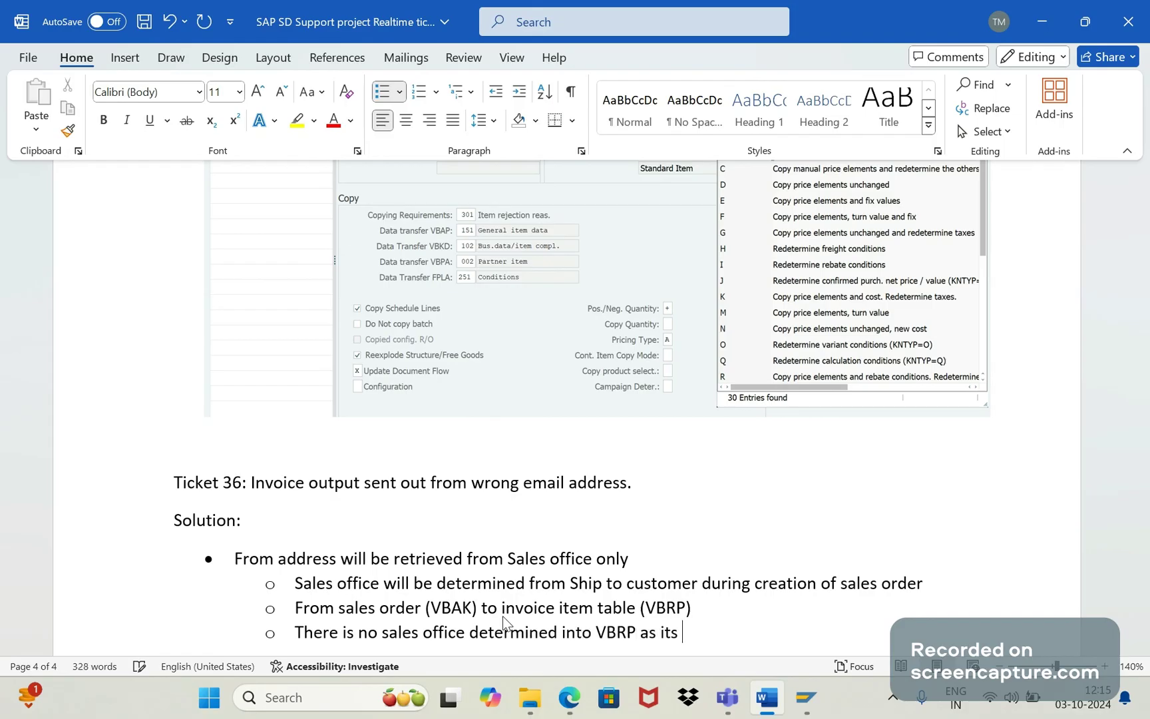
type("not determined in")
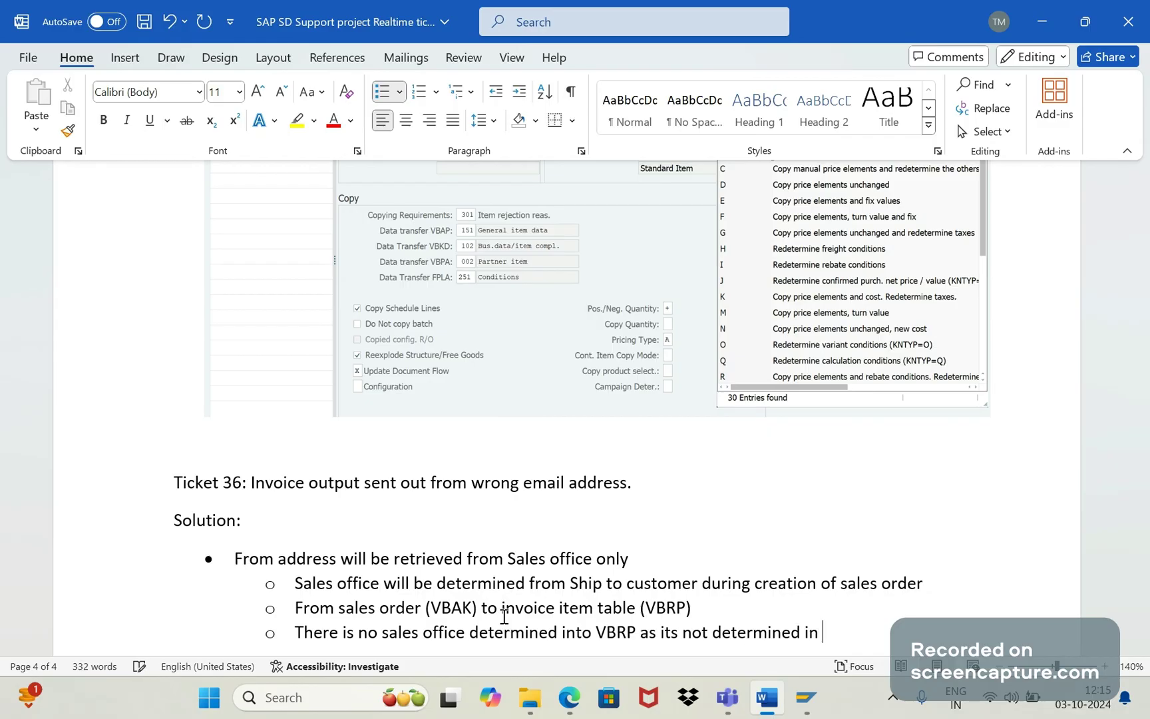
type(" VBAK")
Add a top-level bullet below the sub-bullets reading "Email address will be retrieved from sales org level"
key("Return")
key("BackSpace")
key("BackSpace")
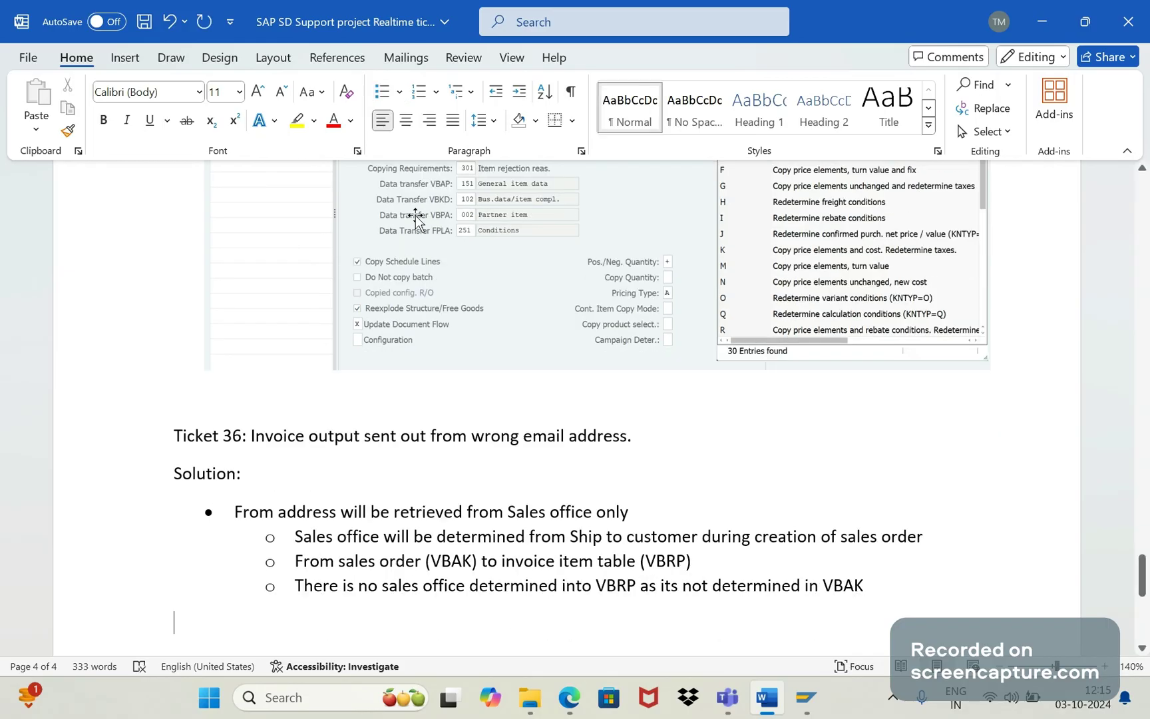
left_click(400, 92)
left_click(437, 229)
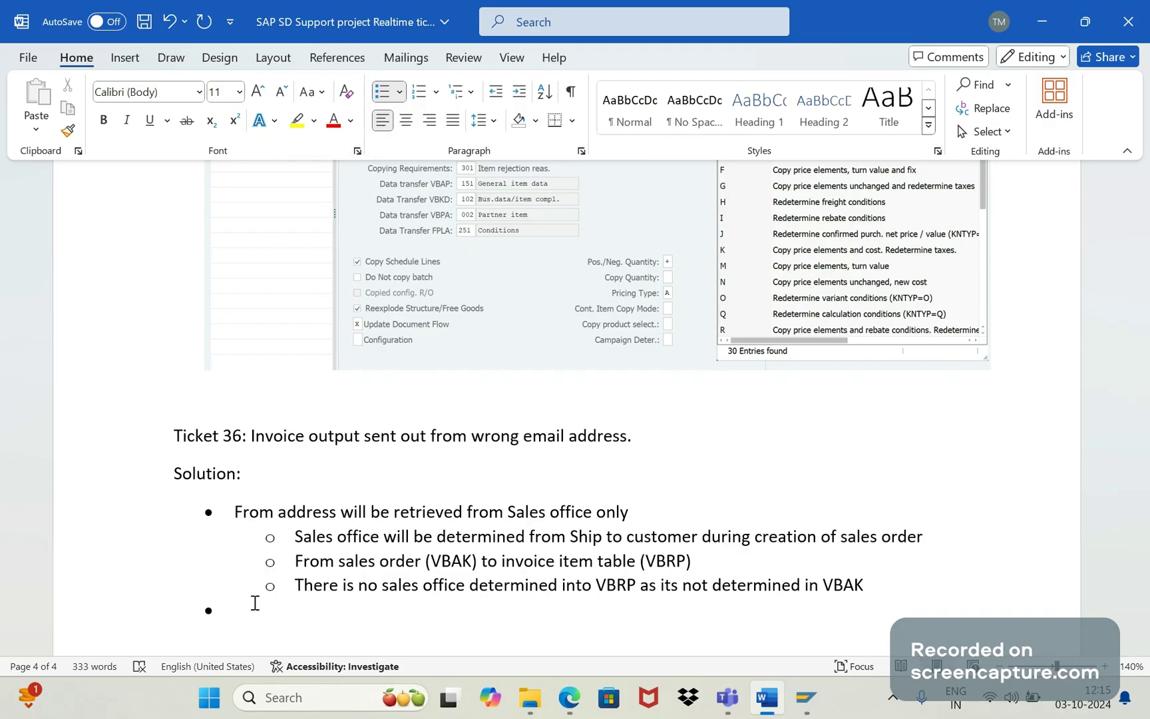
type("email add")
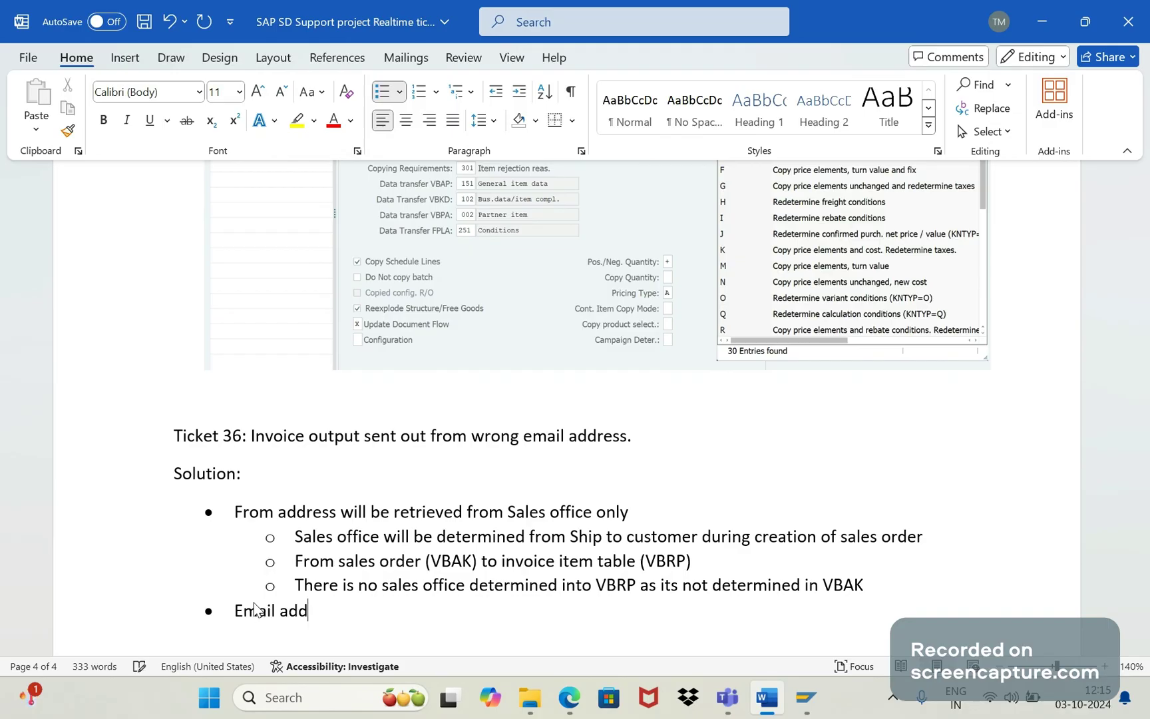
type("ress will be re")
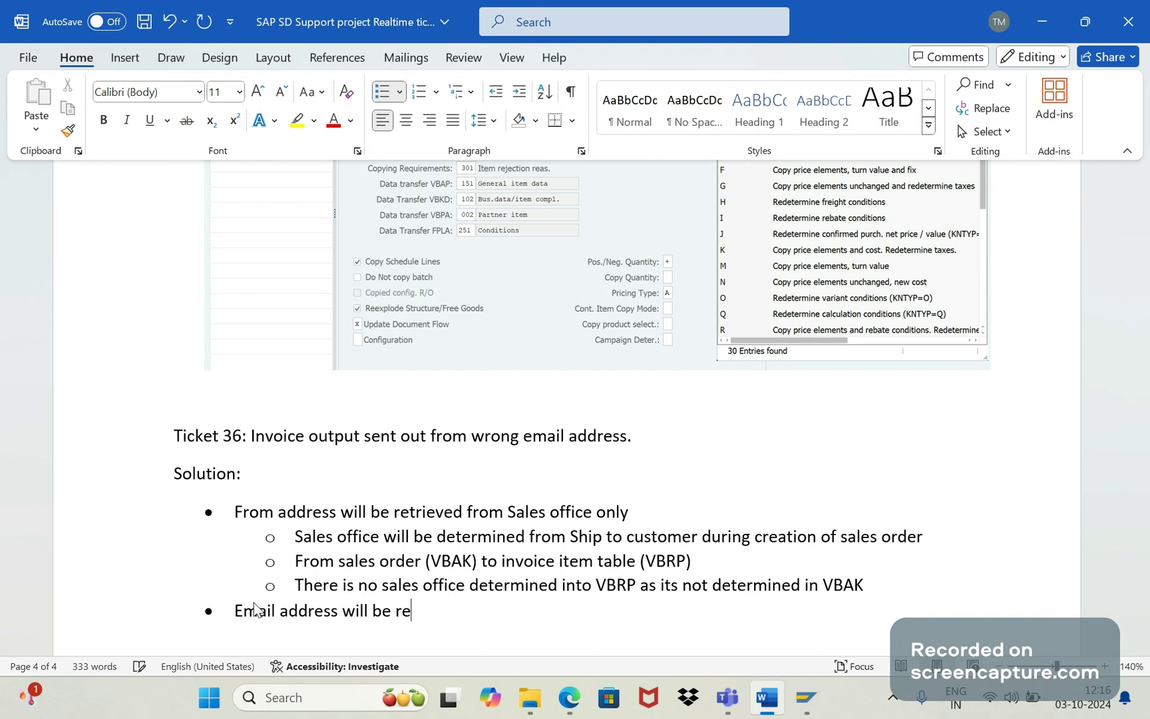
type("trived")
key("BackSpace")
key("BackSpace")
key("BackSpace")
key("BackSpace")
type("eved from sales org levl")
key("BackSpace")
type("el")
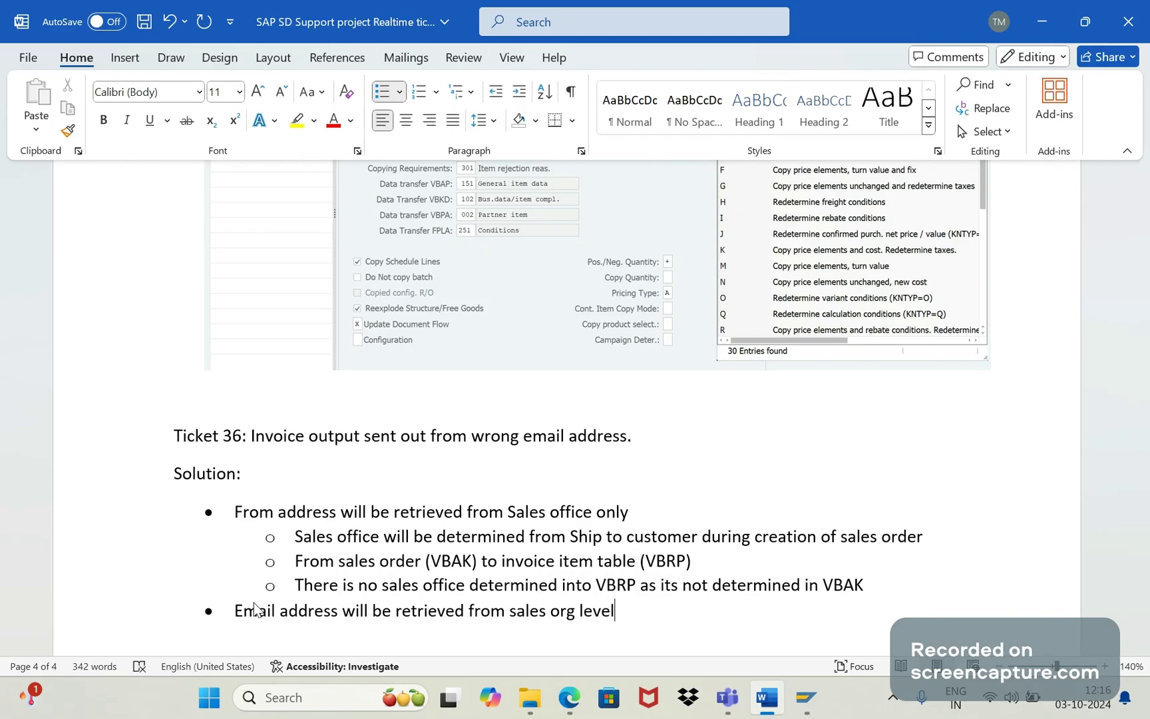
key("Return")
Extend the email address bullet with the text ". But no mail ID maintained"
left_click_drag(629, 512, 443, 523)
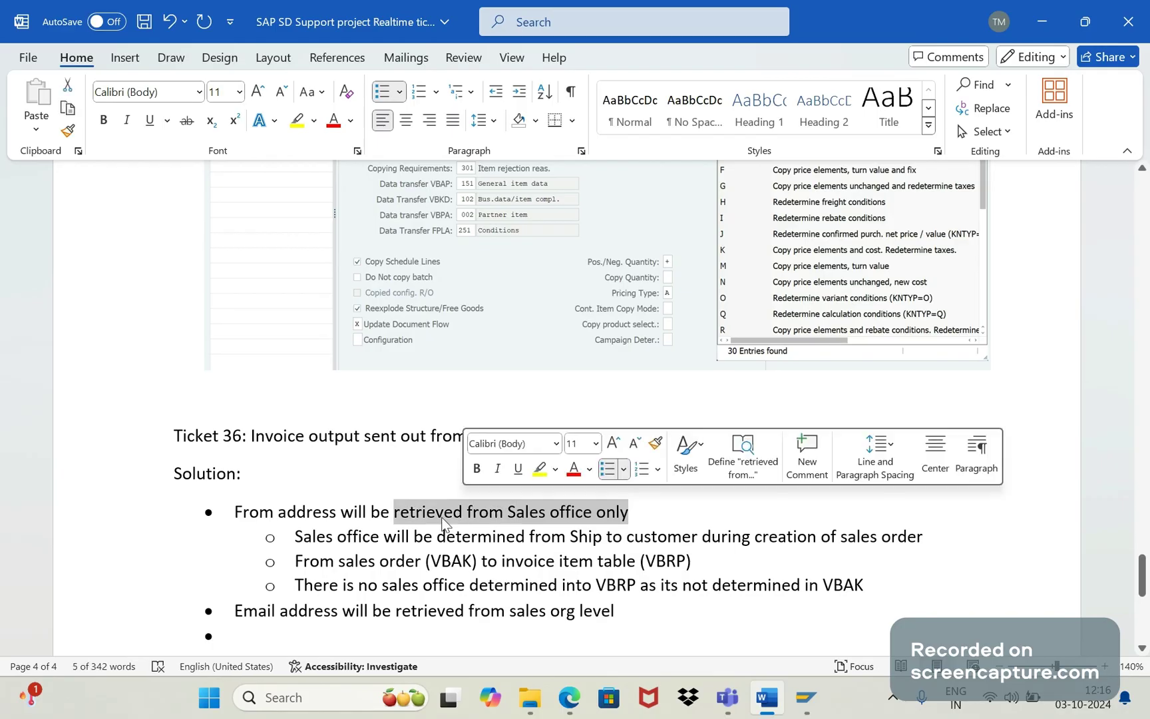
left_click(443, 519)
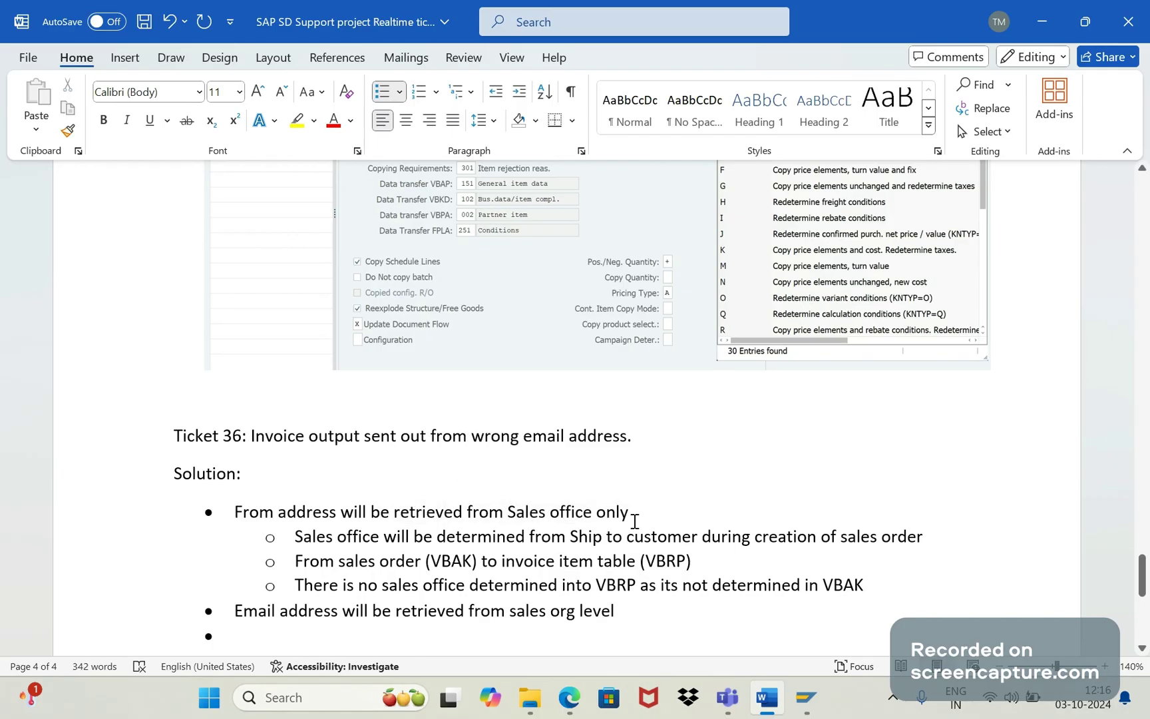
left_click_drag(634, 521, 574, 524)
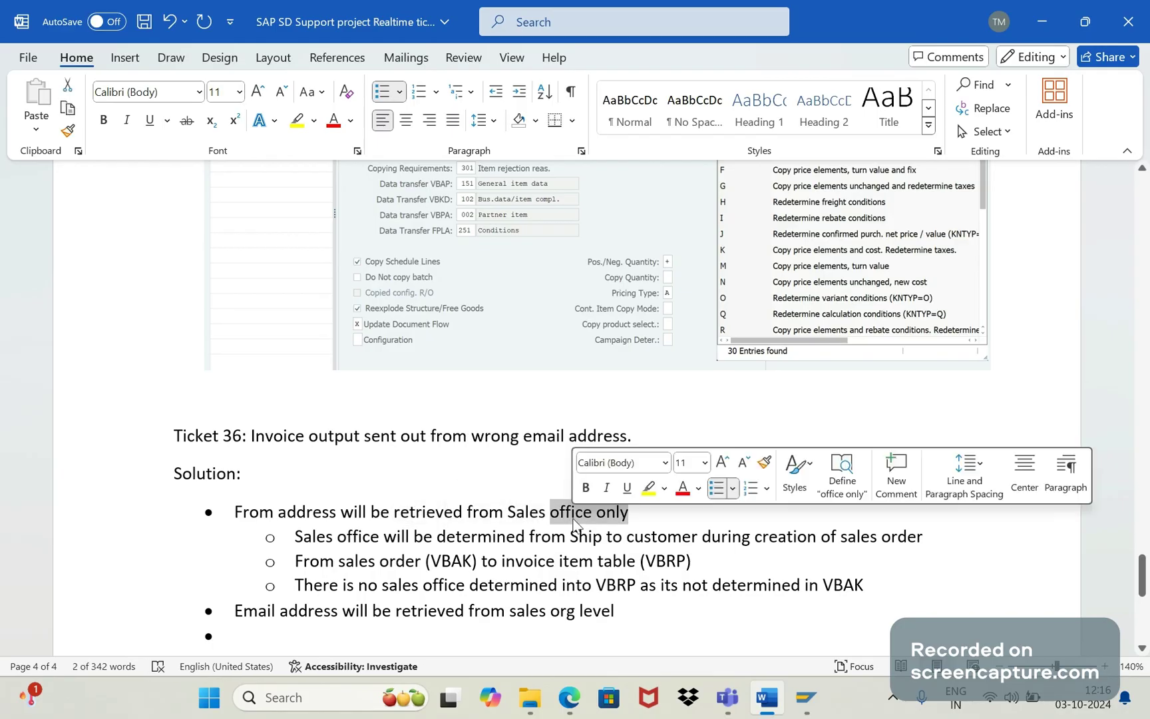
left_click(632, 621)
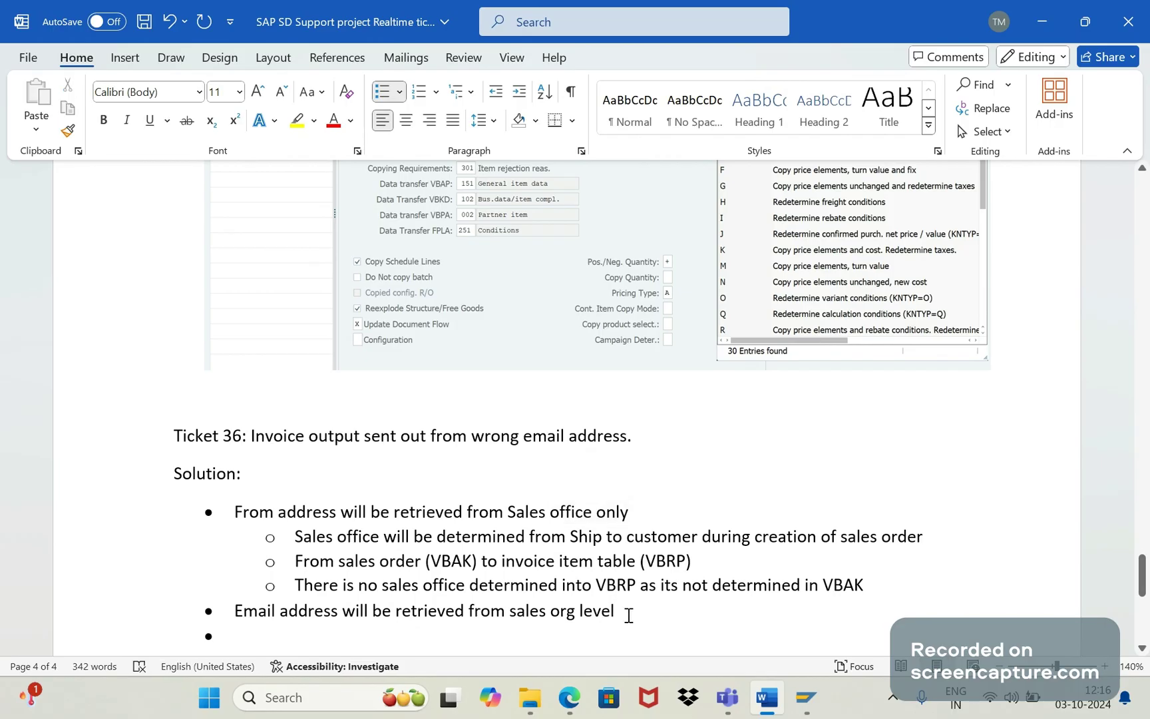
type(". But no mail ID maintaind")
key("BackSpace")
type("ed")
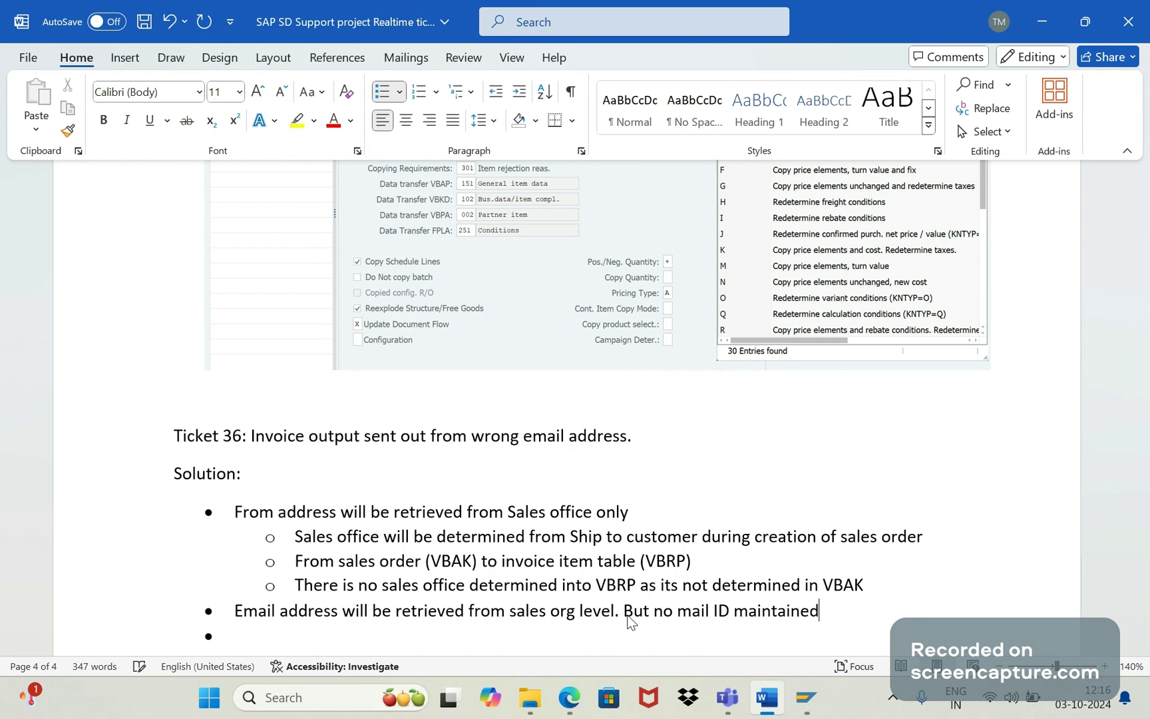
Fill the following bullet with the text "To get it from address TVARVC variable"
type("to get it from ")
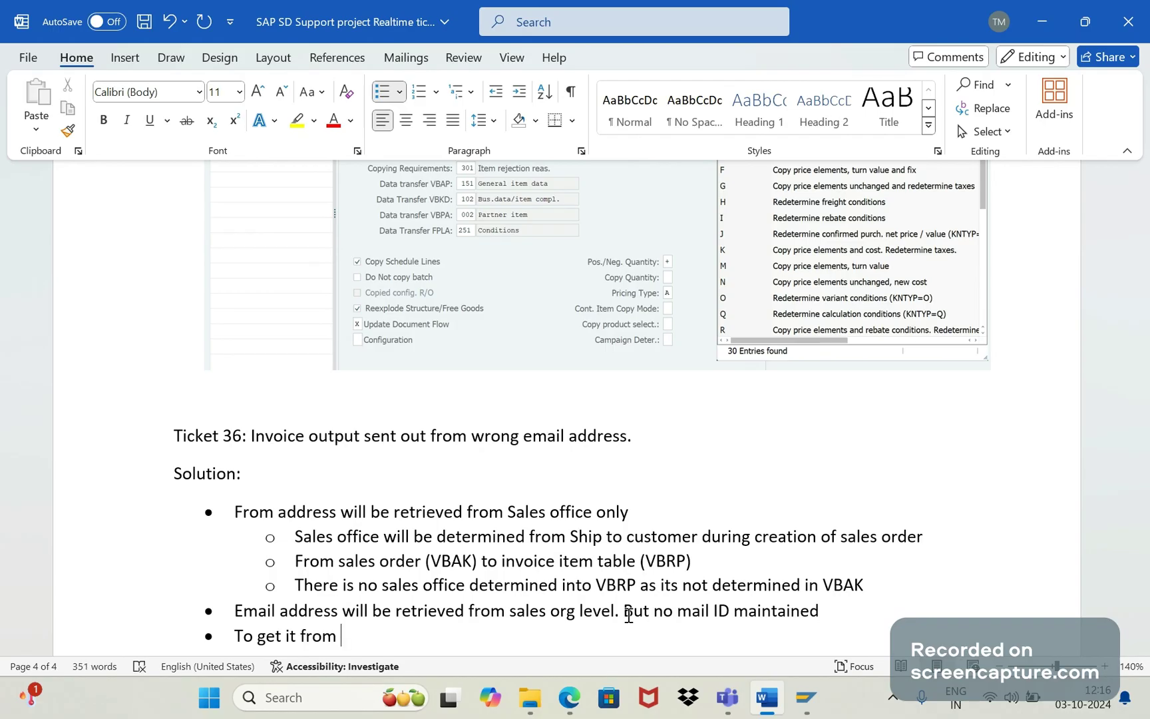
type("TVARVC")
left_click_drag(629, 512, 470, 513)
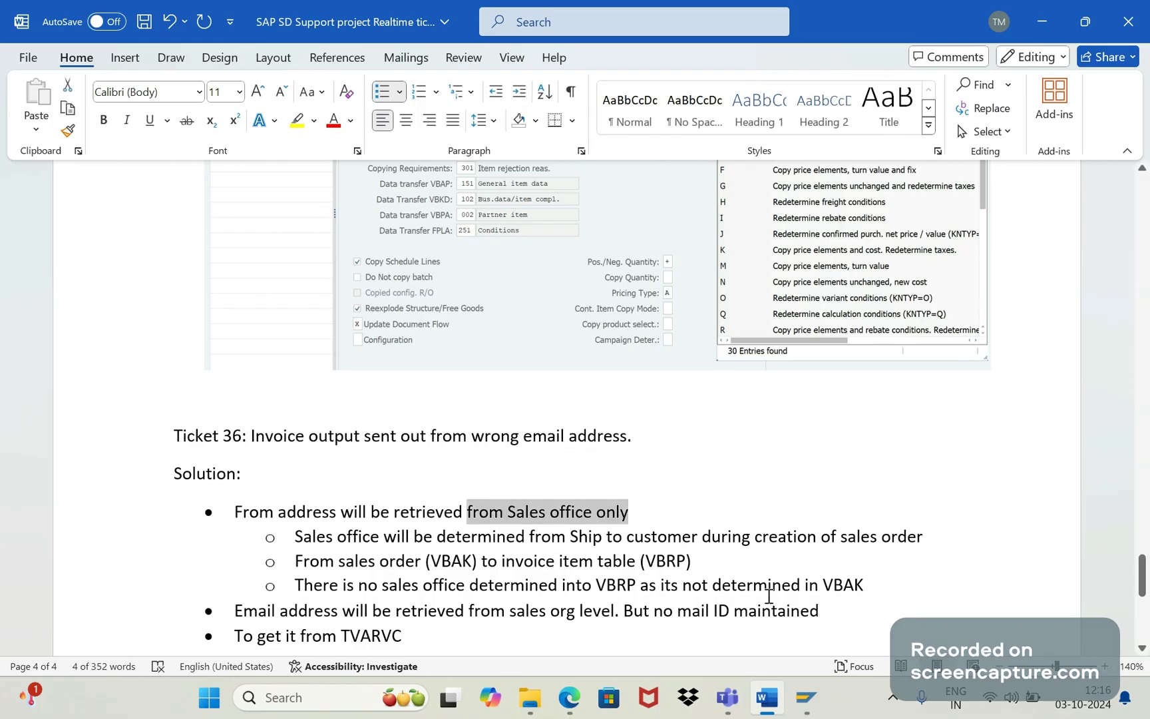
left_click(822, 607)
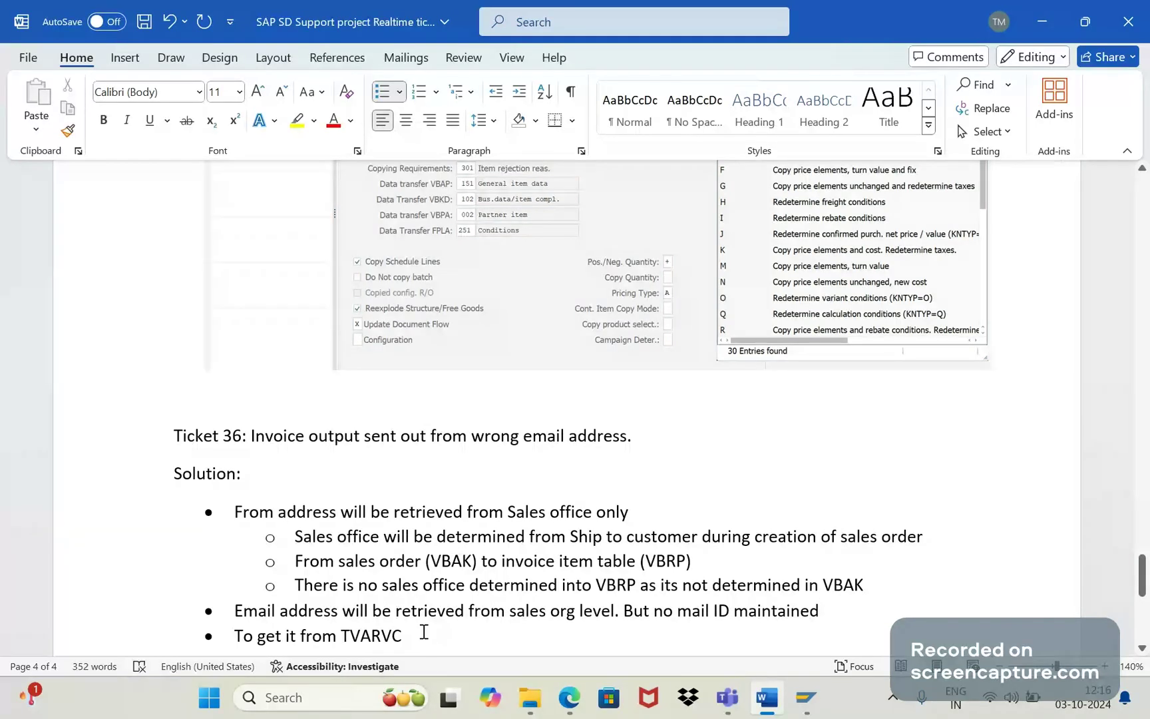
left_click(340, 643)
type("ad ")
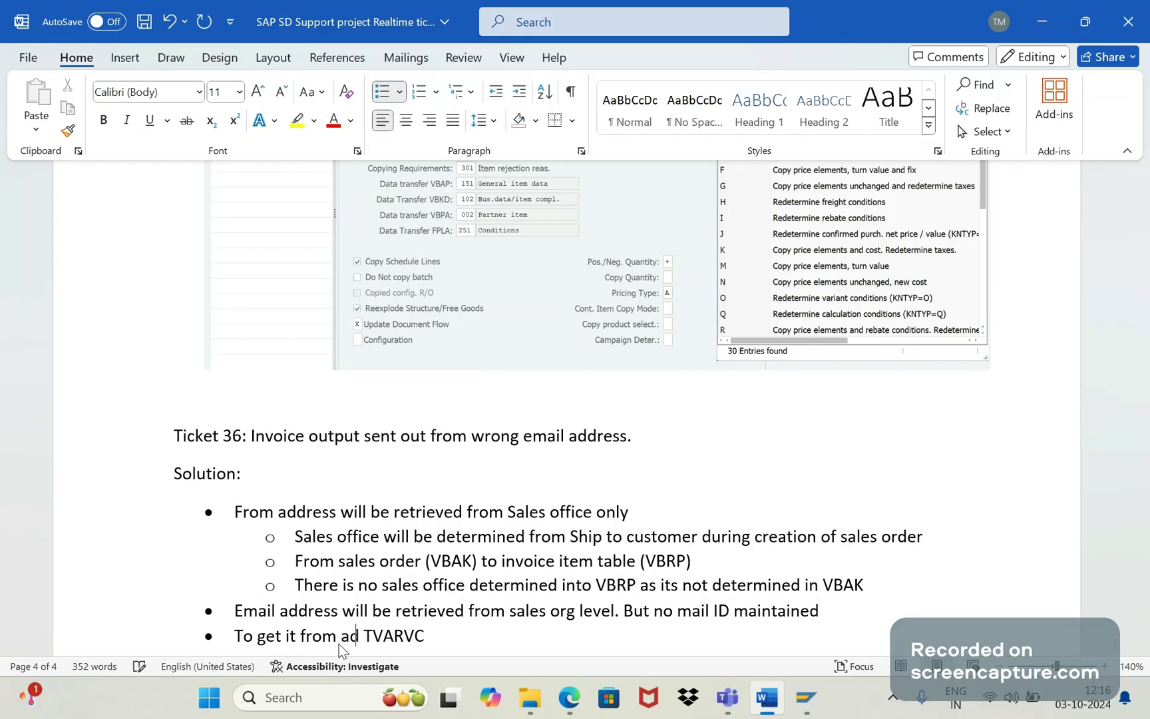
type("dress")
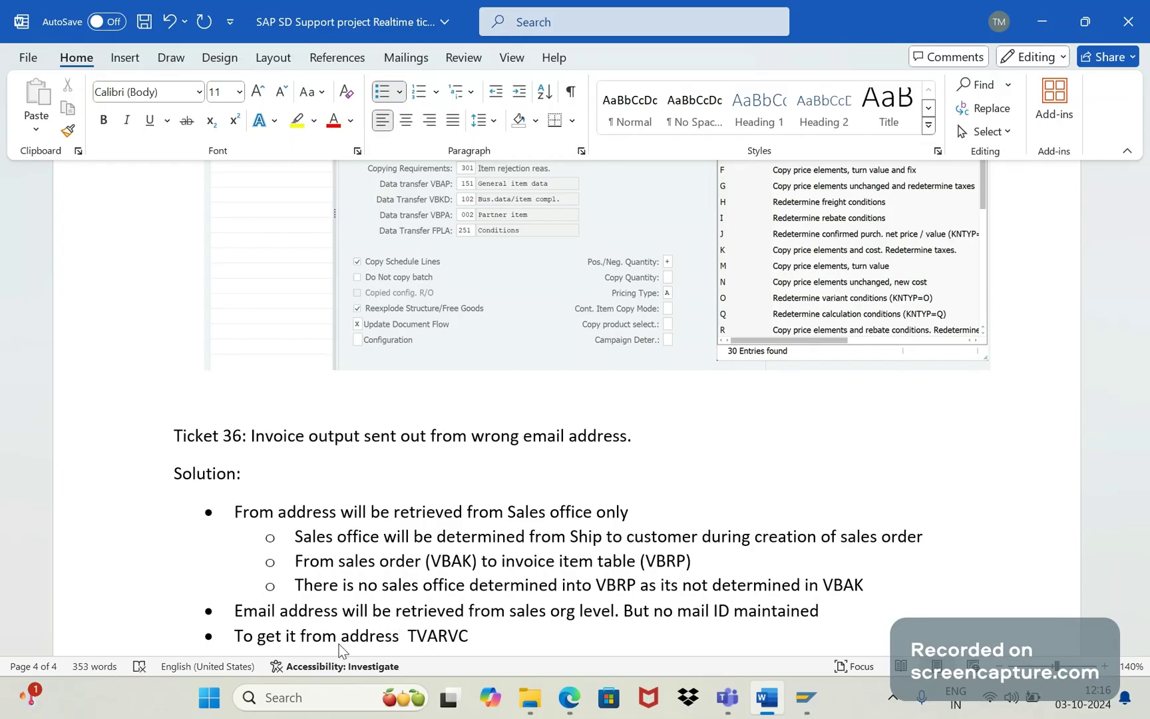
left_click(459, 642)
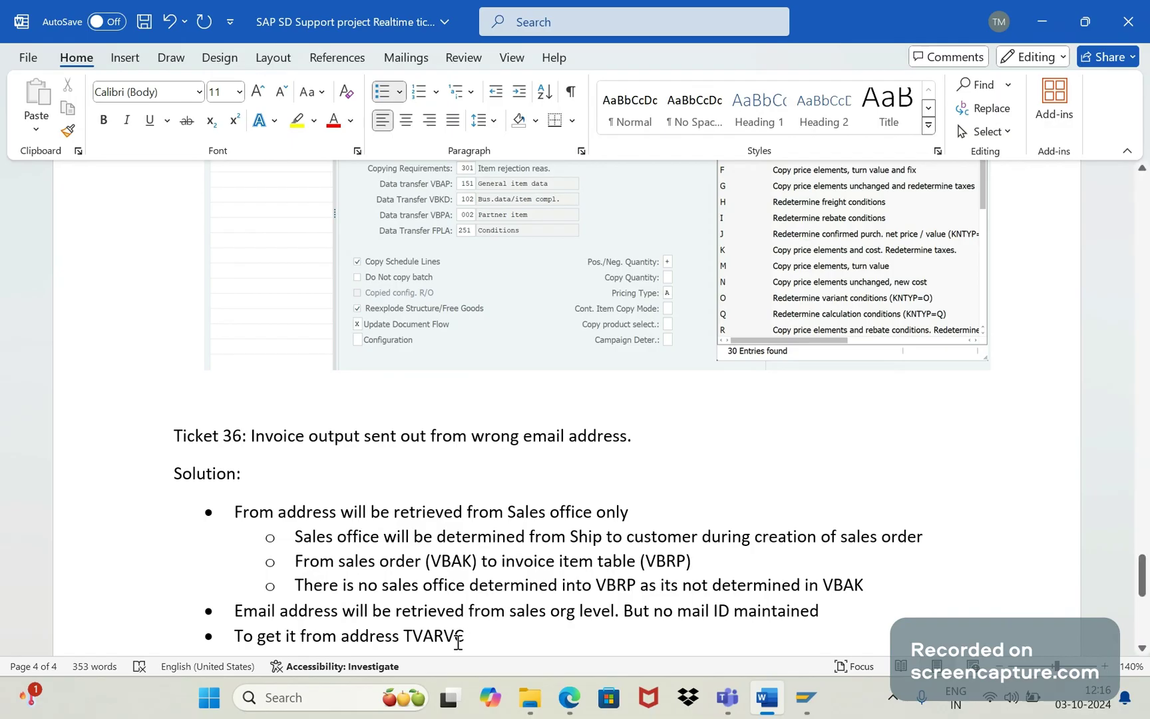
type("variable")
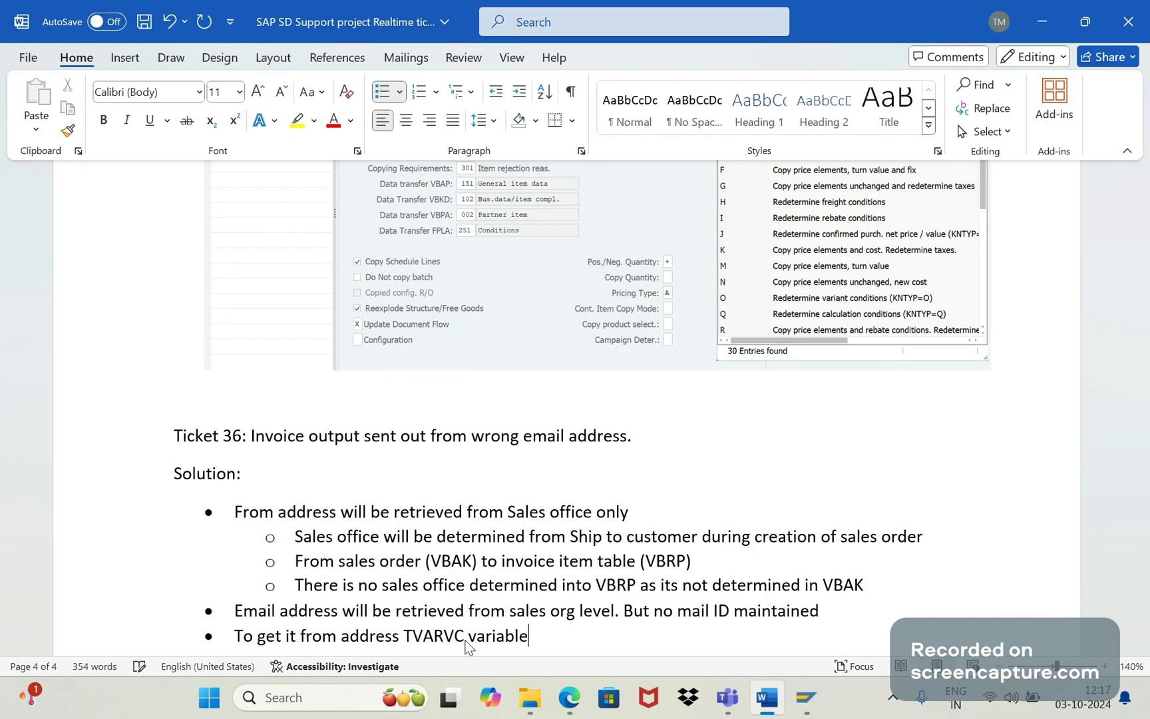
Add an empty bullet and a few blank lines below the solution list
key("Return")
key("Return")
key("Return")
key("Return")
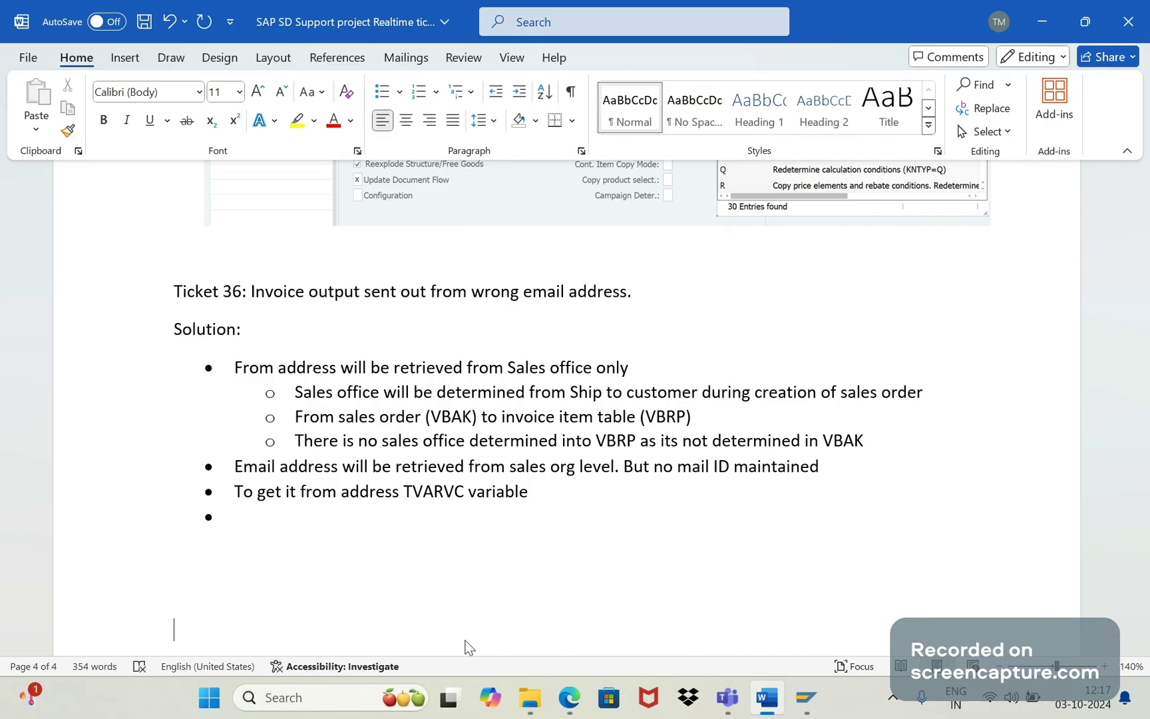
left_click(420, 588)
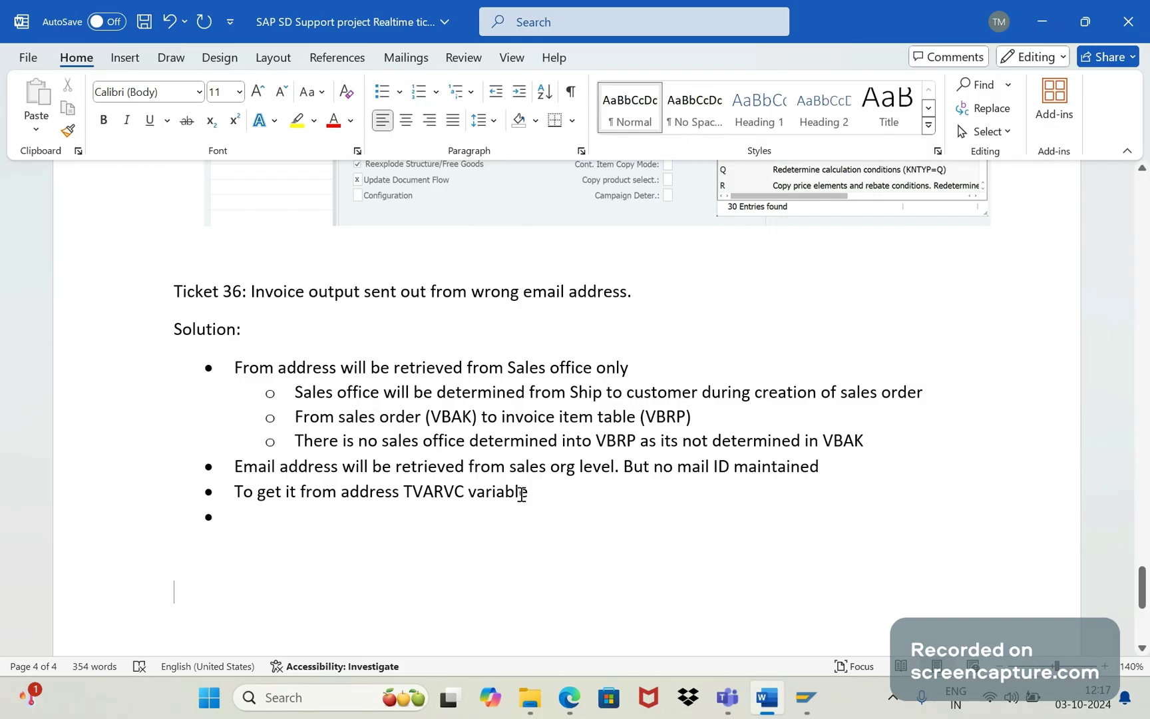
Highlight in yellow the sub-bullet on the sales office missing in VBRP and the bullet on the email address from sales org level
left_click(509, 466)
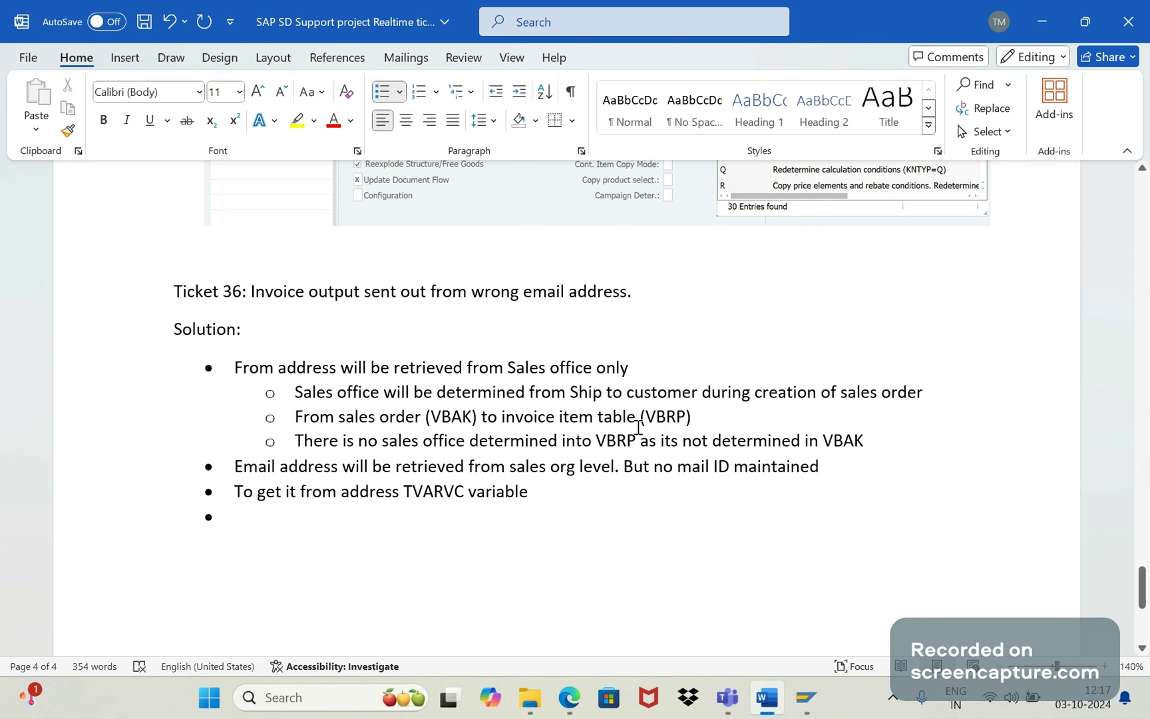
left_click_drag(867, 441, 318, 442)
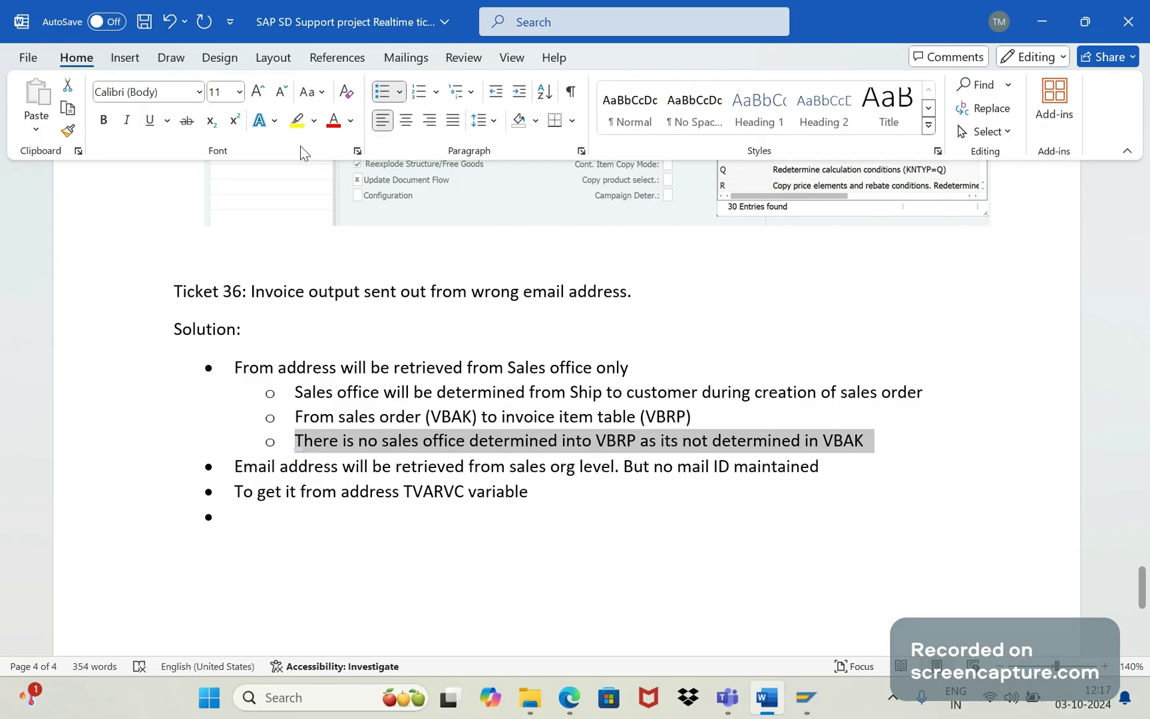
left_click(297, 120)
left_click_drag(826, 466, 257, 473)
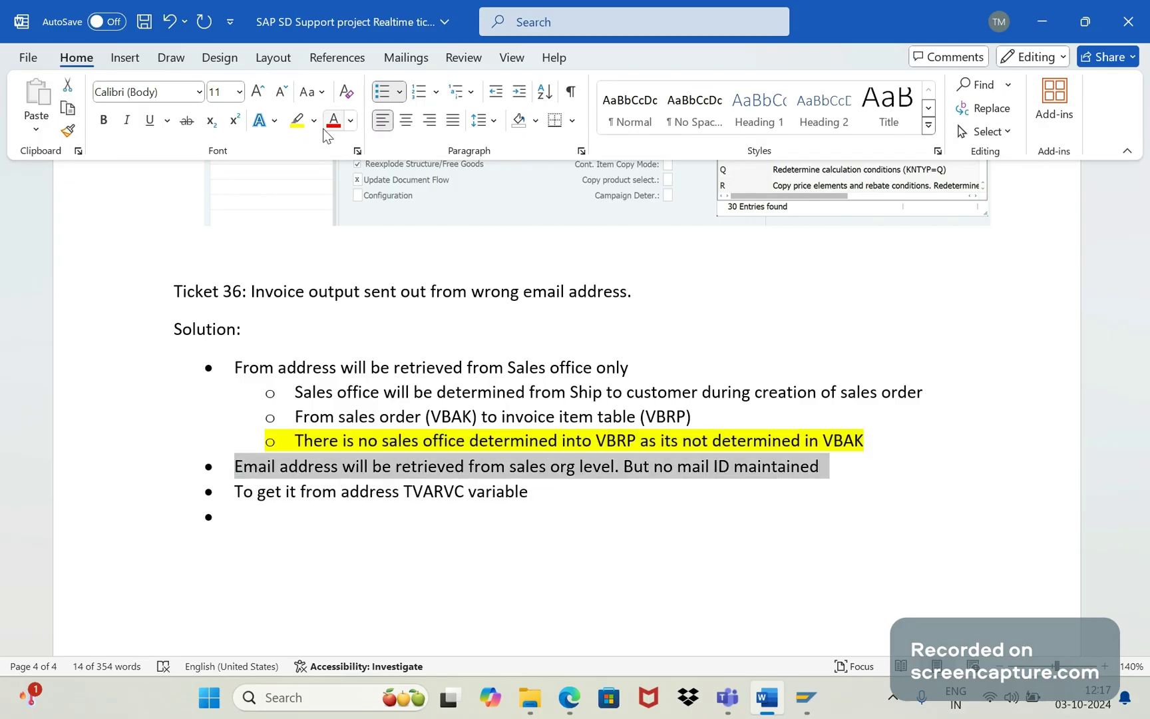
left_click(300, 127)
left_click(511, 458)
left_click_drag(529, 492, 303, 494)
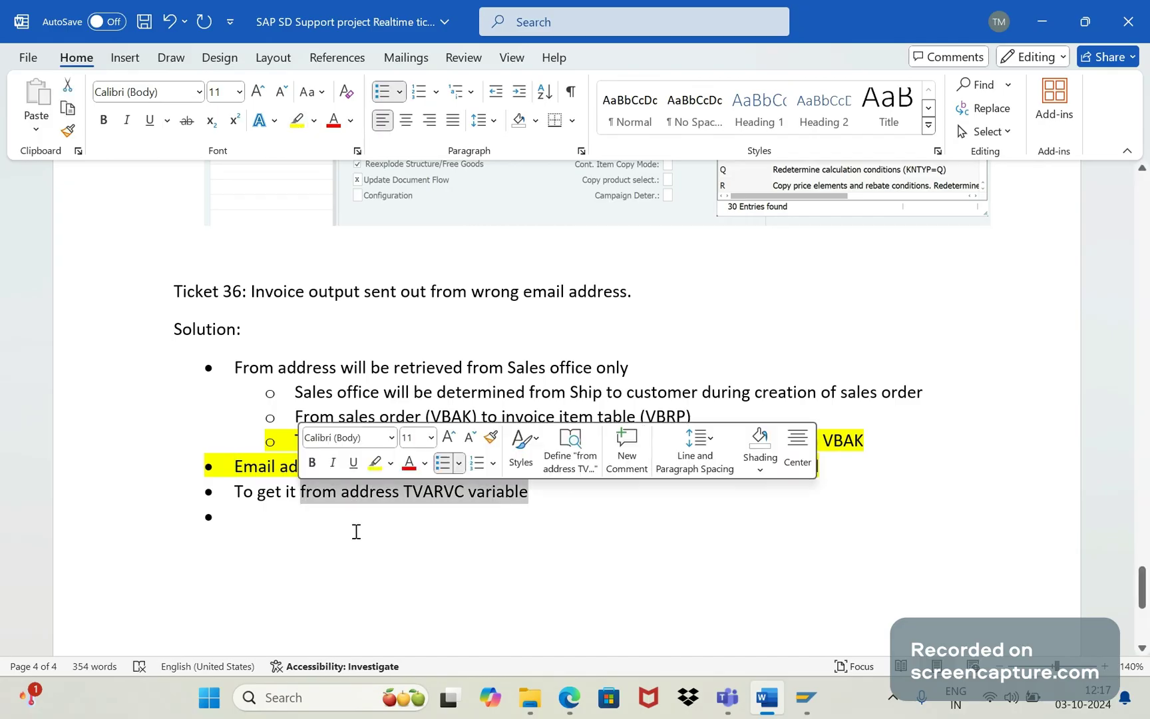
left_click(356, 531)
left_click(382, 555)
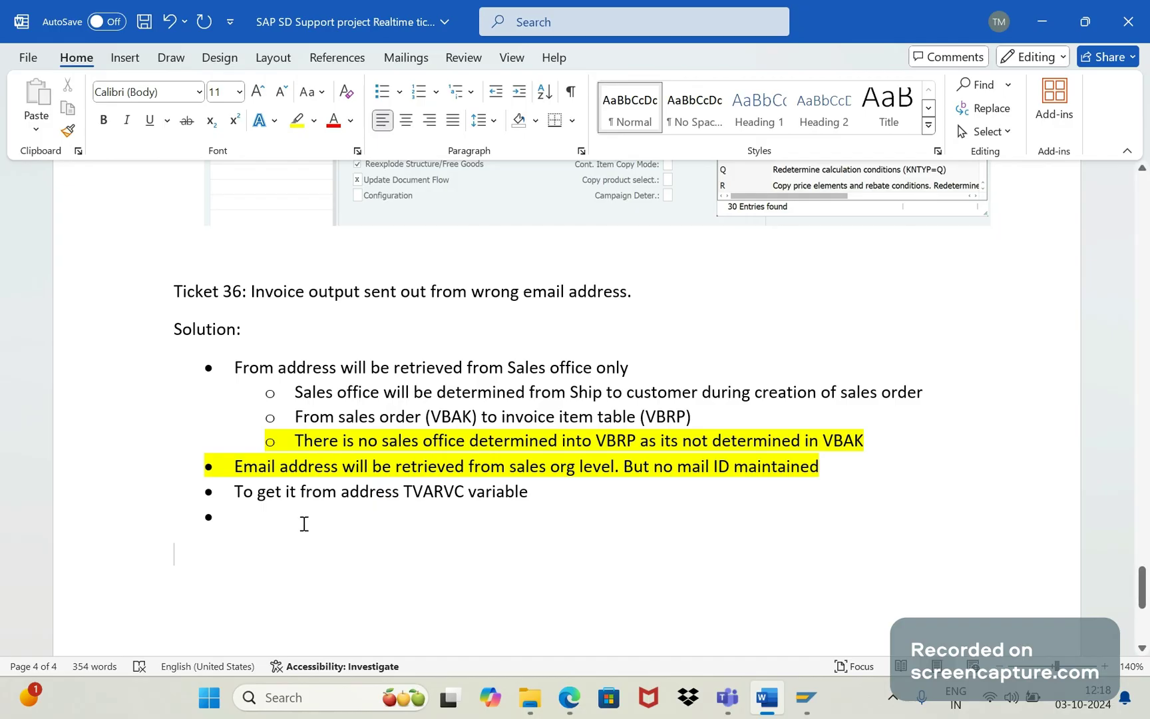
Fill the empty bullet with the text "Need to analyze why sales office is not determined into sales order level"
left_click(286, 509)
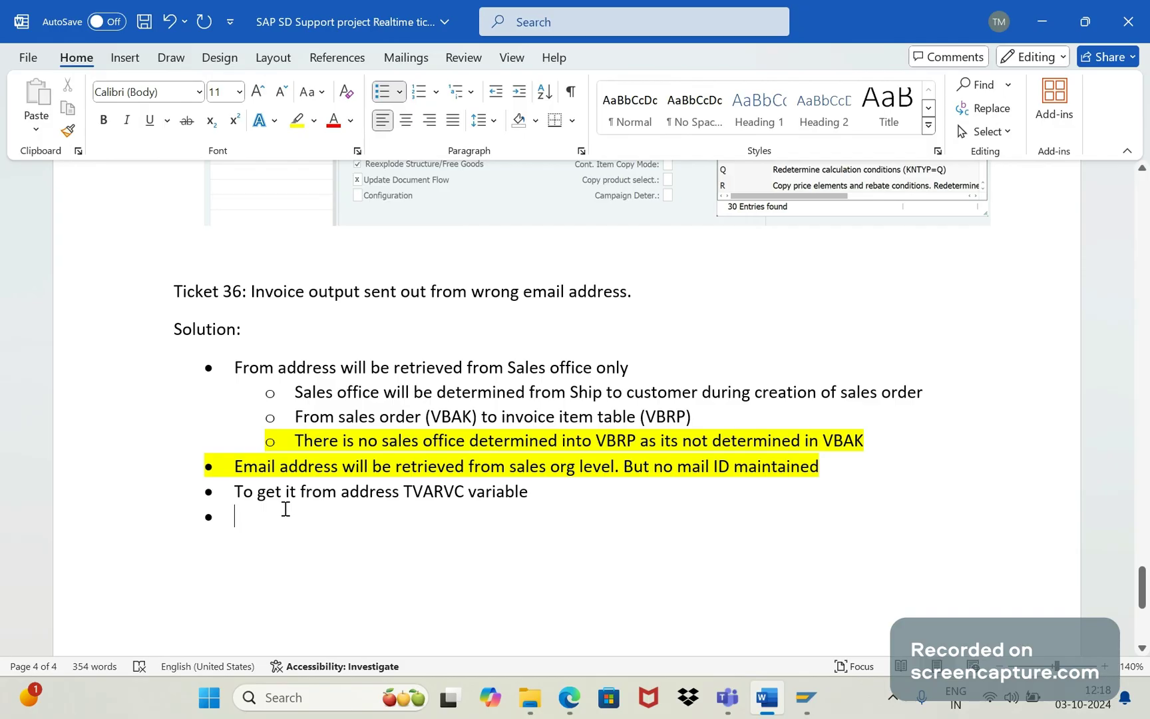
type("Need to ")
type("anna")
type("ly")
key("BackSpace")
key("BackSpace")
key("BackSpace")
key("BackSpace")
type("al")
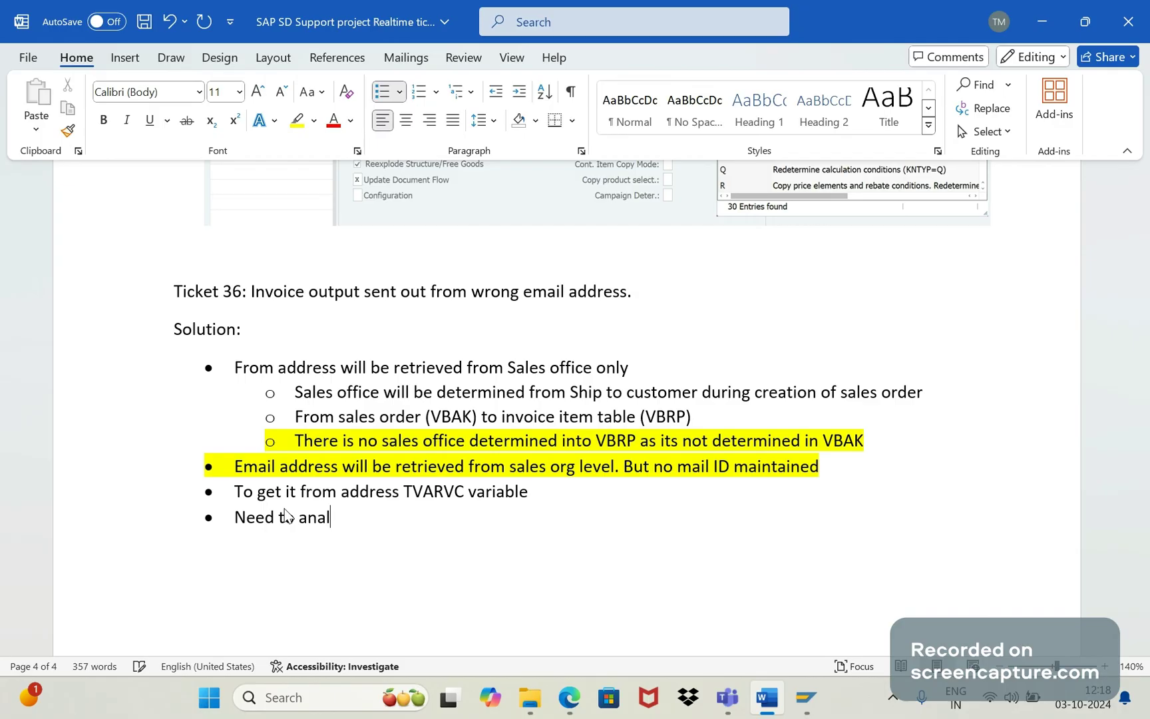
type("yze why sles")
key("BackSpace")
key("BackSpace")
key("BackSpace")
key("BackSpace")
type("ales office ")
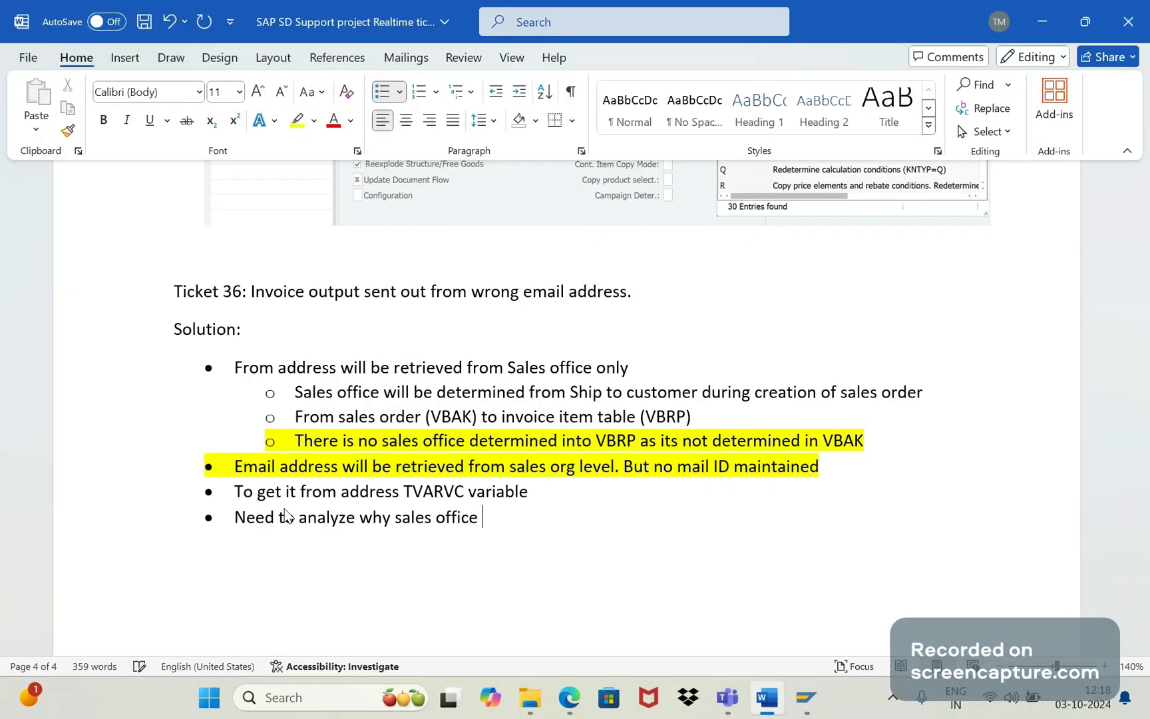
type("is not determined into sales order level")
Add a sub-bullet reading "In this ship to customer level sales office is not maintained. Because this is new a customer"
key("Return")
key("Tab")
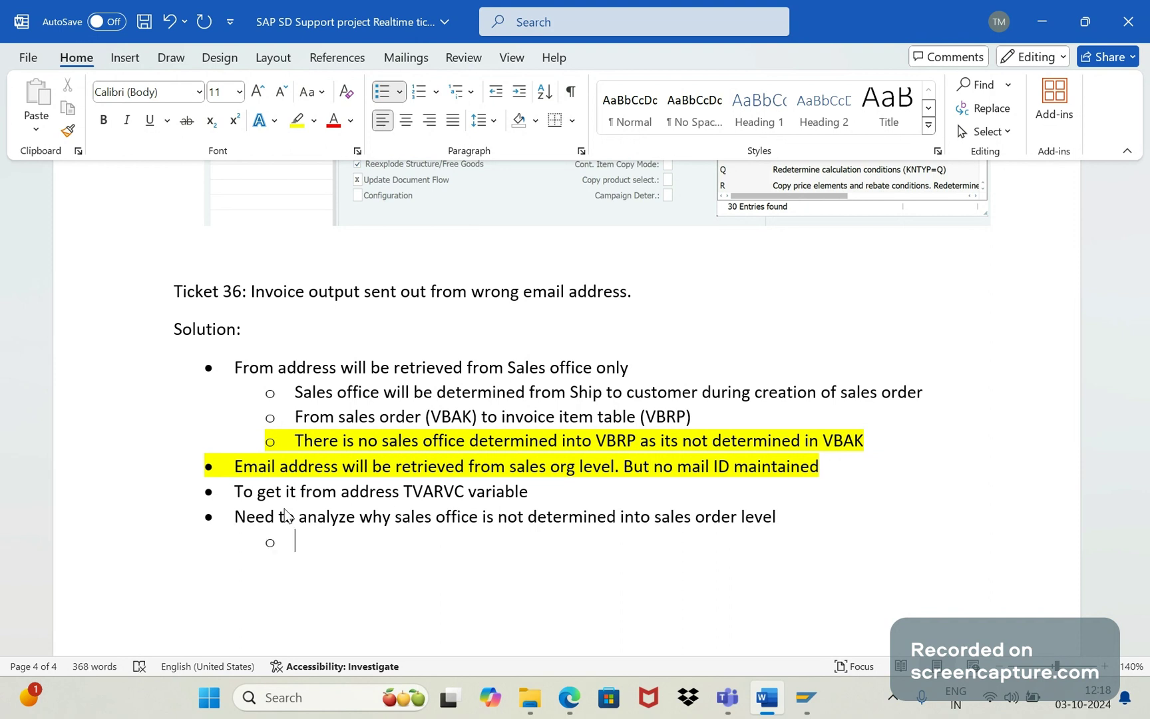
type("In this ship to")
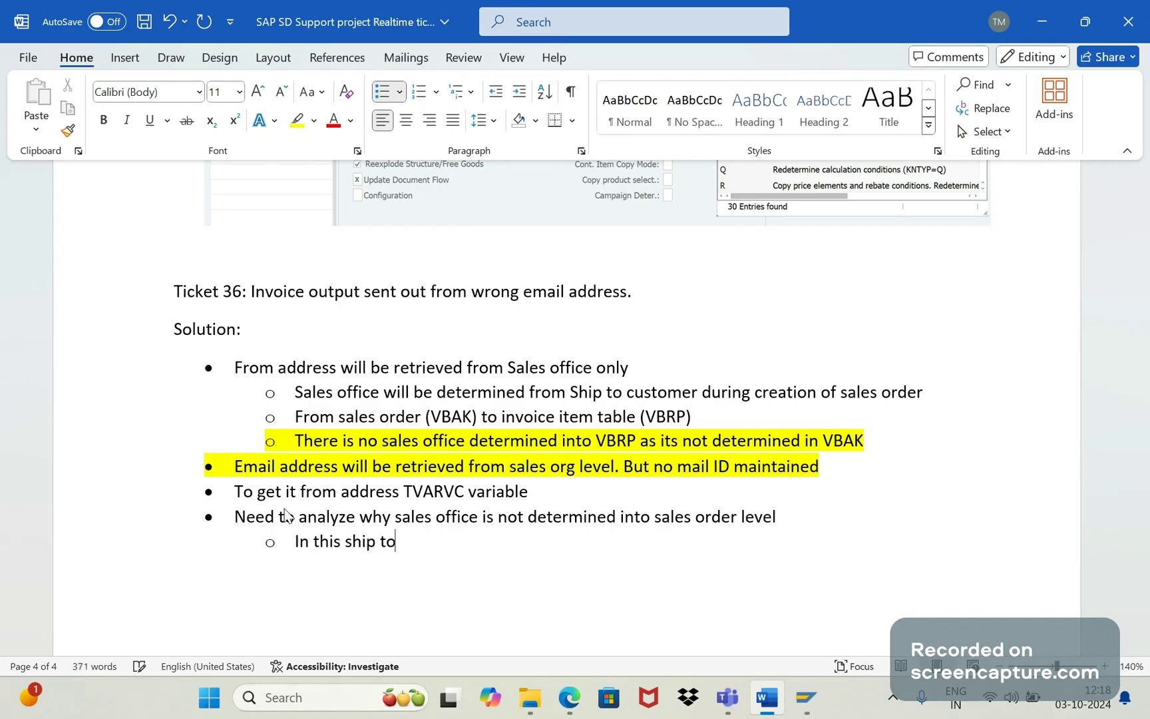
type(" customer level sales office is n")
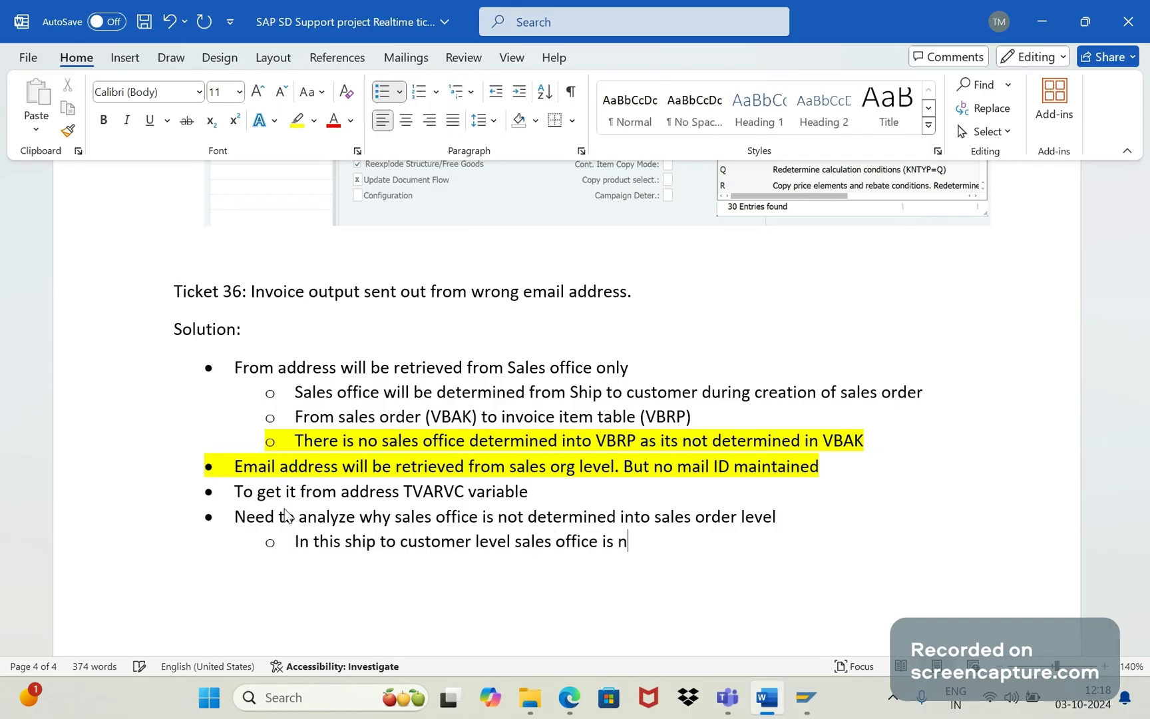
type("ot maintiand")
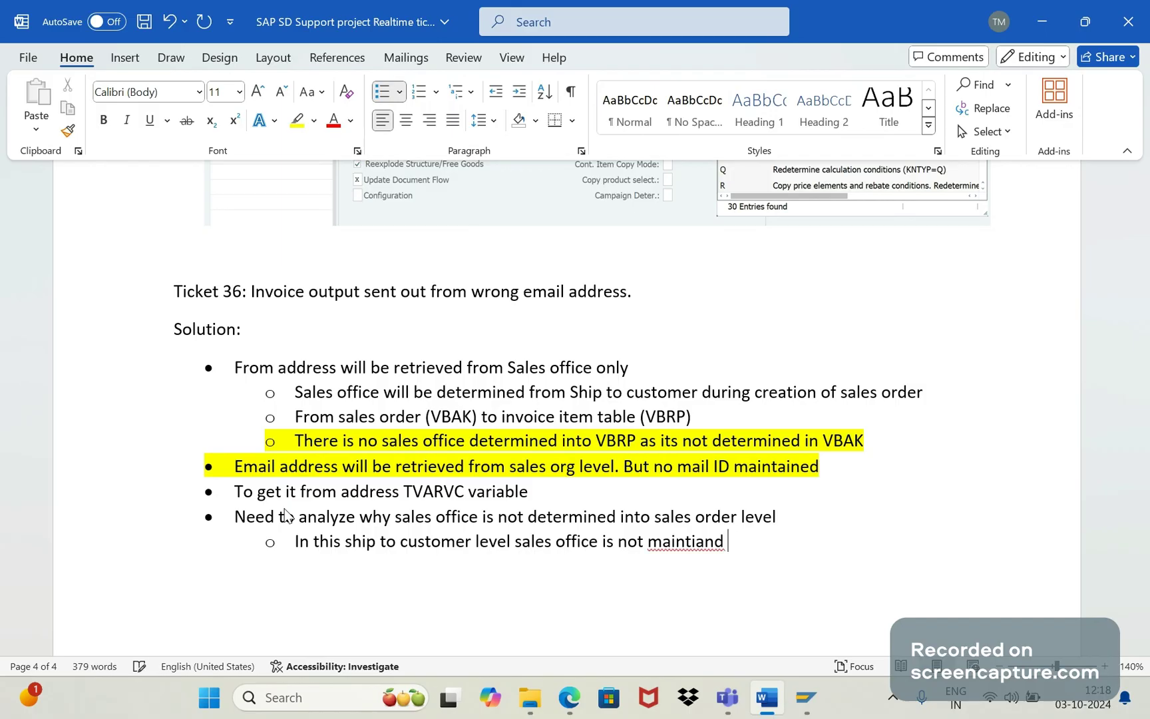
key("BackSpace")
key("BackSpace")
key("BackSpace")
key("BackSpace")
key("BackSpace")
type("ained.")
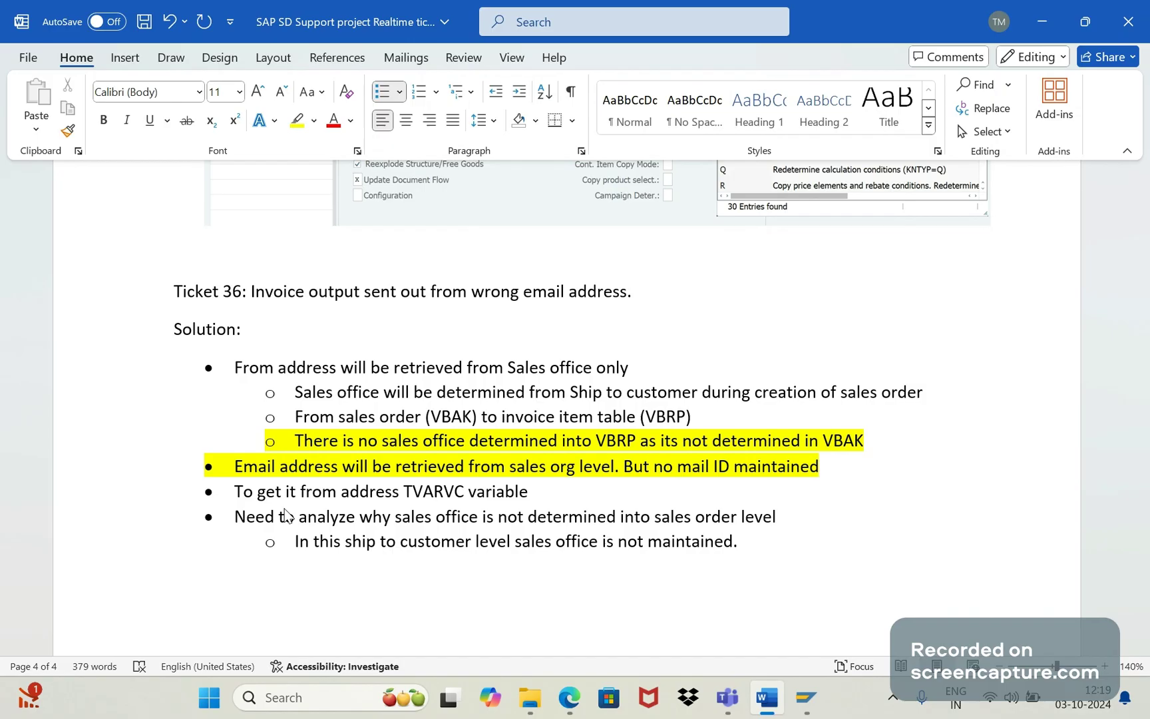
type(" Because this is new a custo")
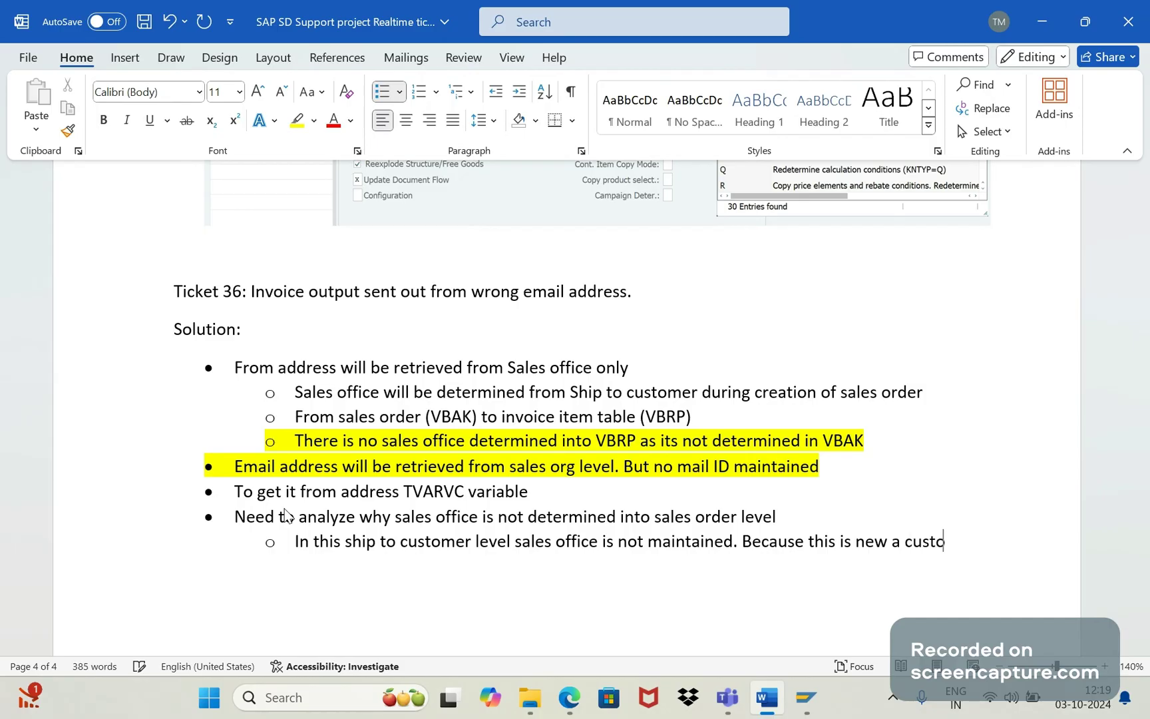
type("mer")
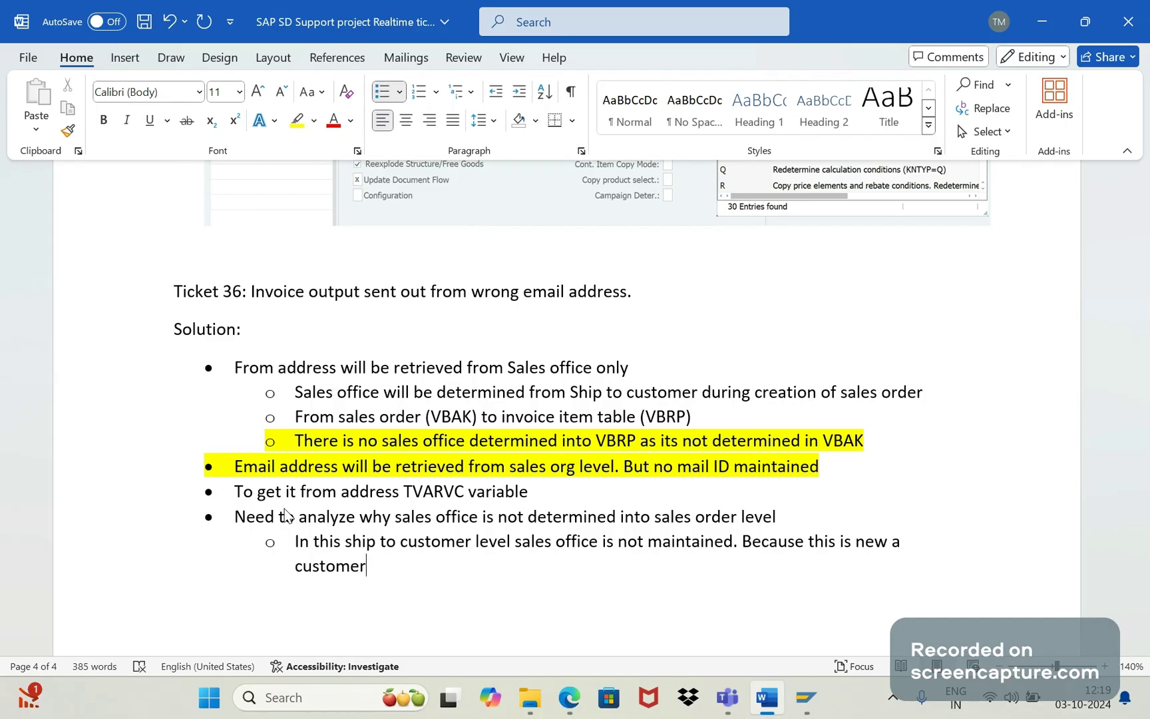
Add a closing top-level bullet reading "Informed business to maintain sales office."
key("shift+Return")
key("BackSpace")
key("shift+Return")
left_click(291, 285)
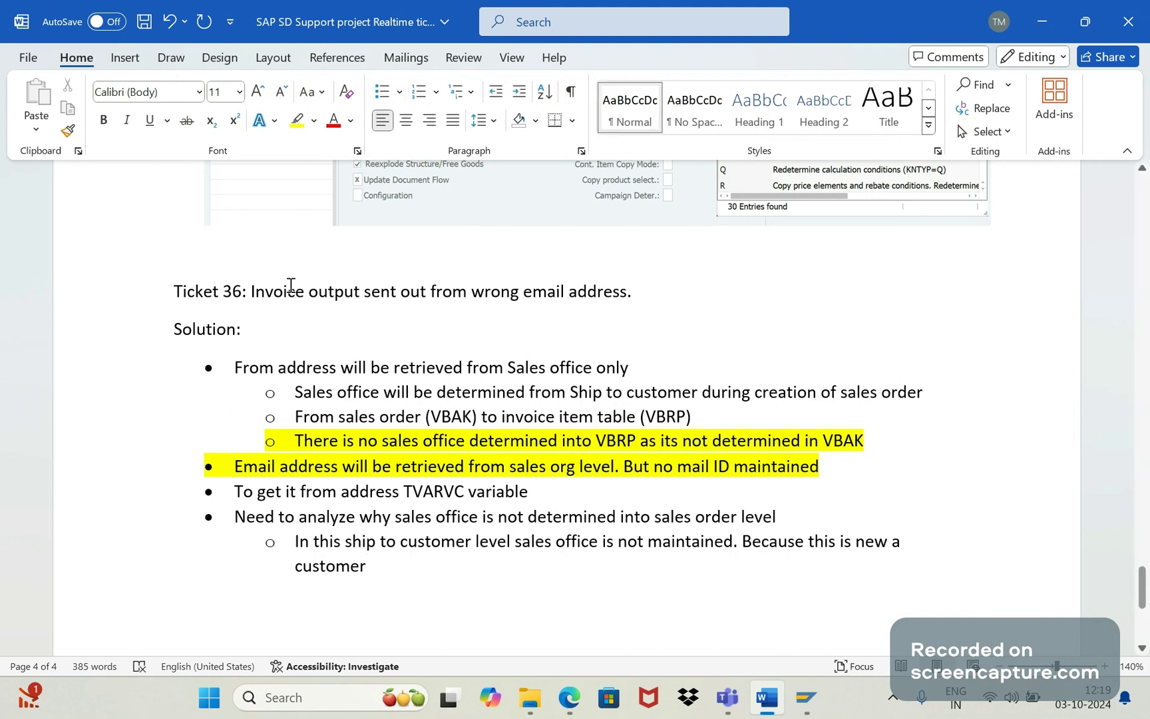
left_click(399, 97)
type("i")
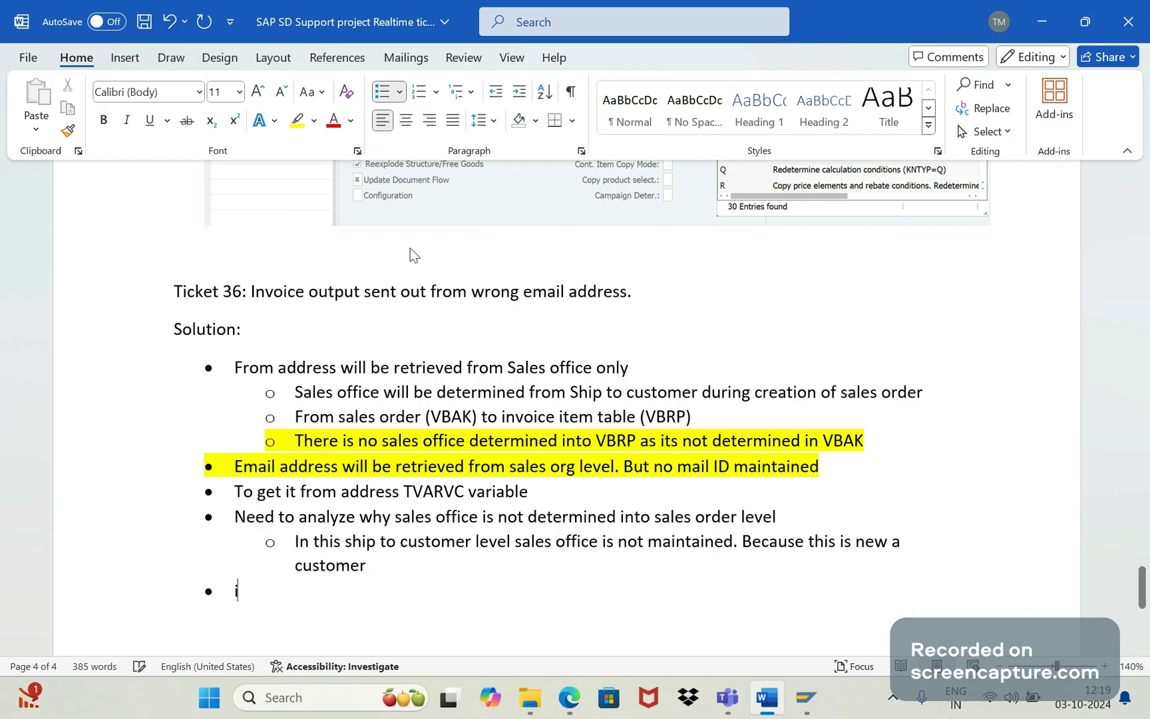
type("nformed ")
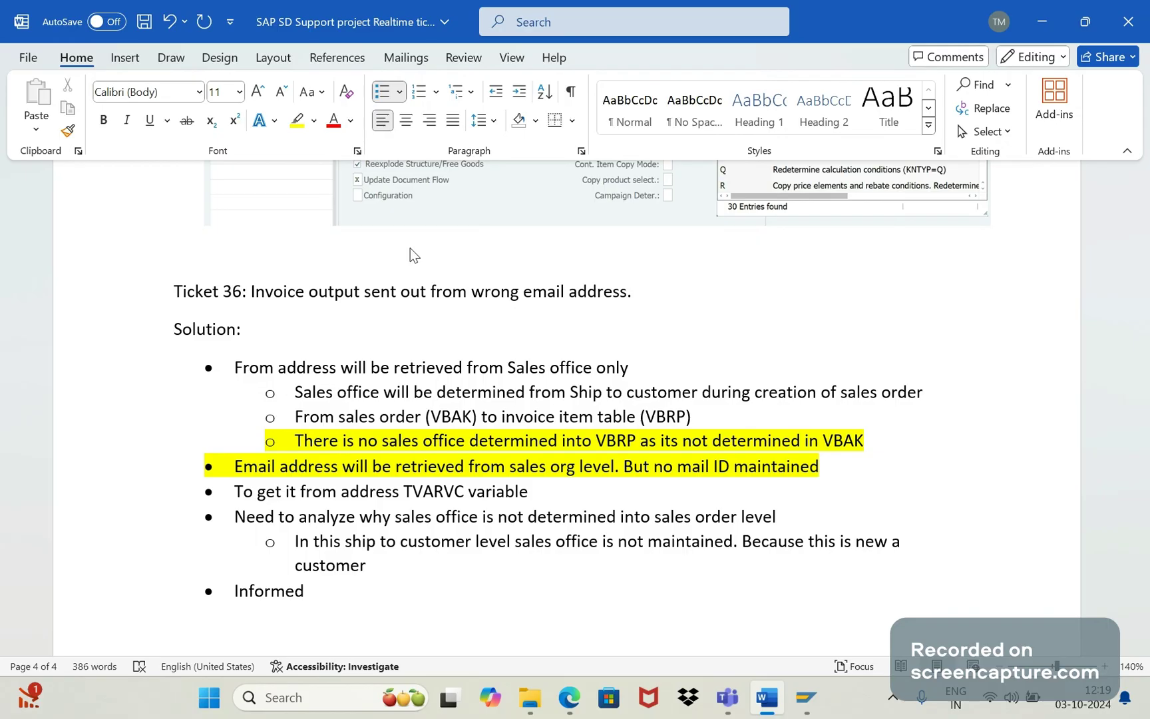
type("business to ma")
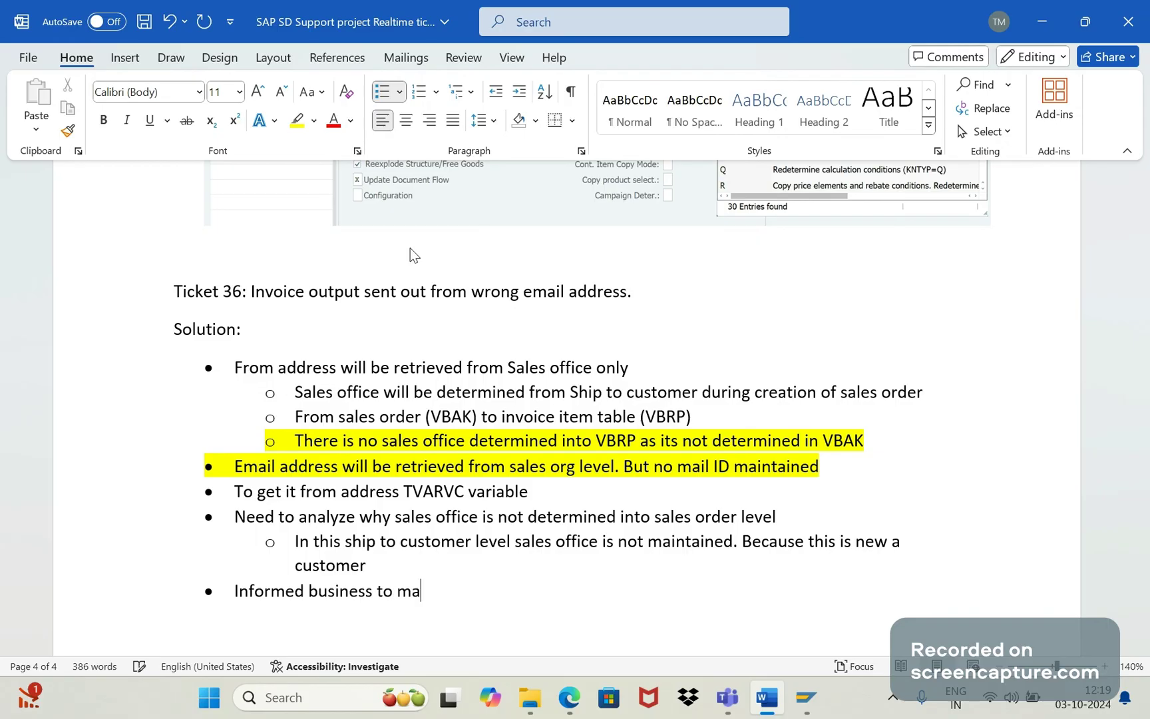
type("intain sales office.")
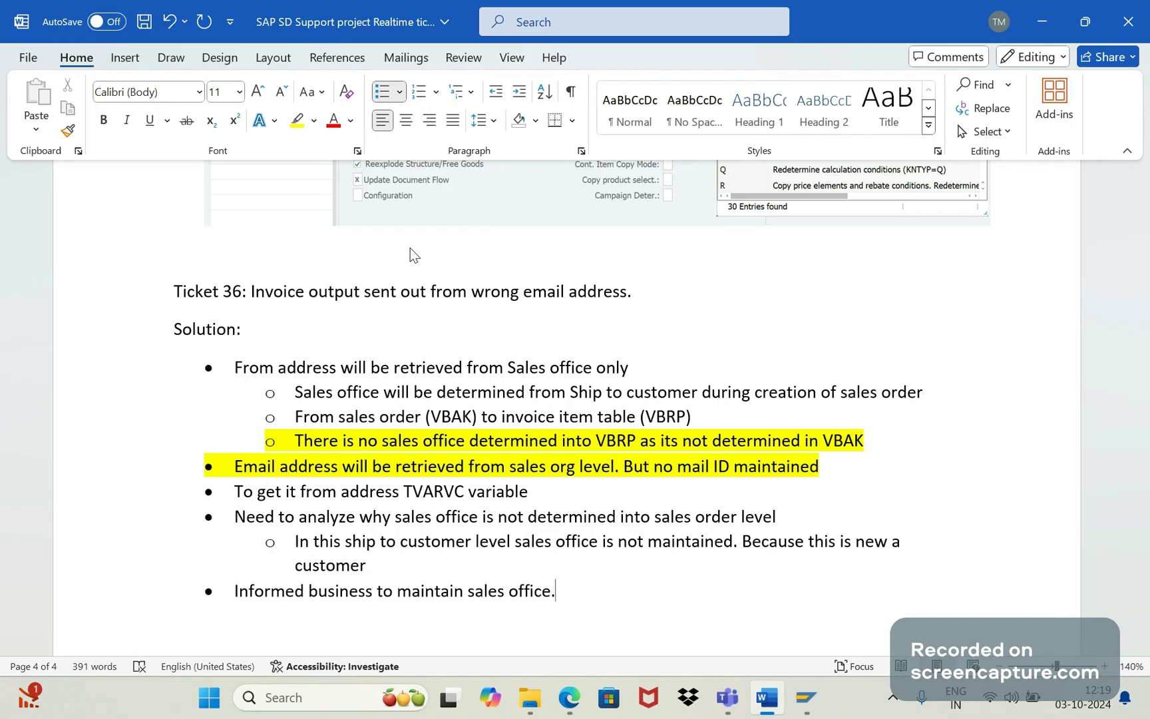